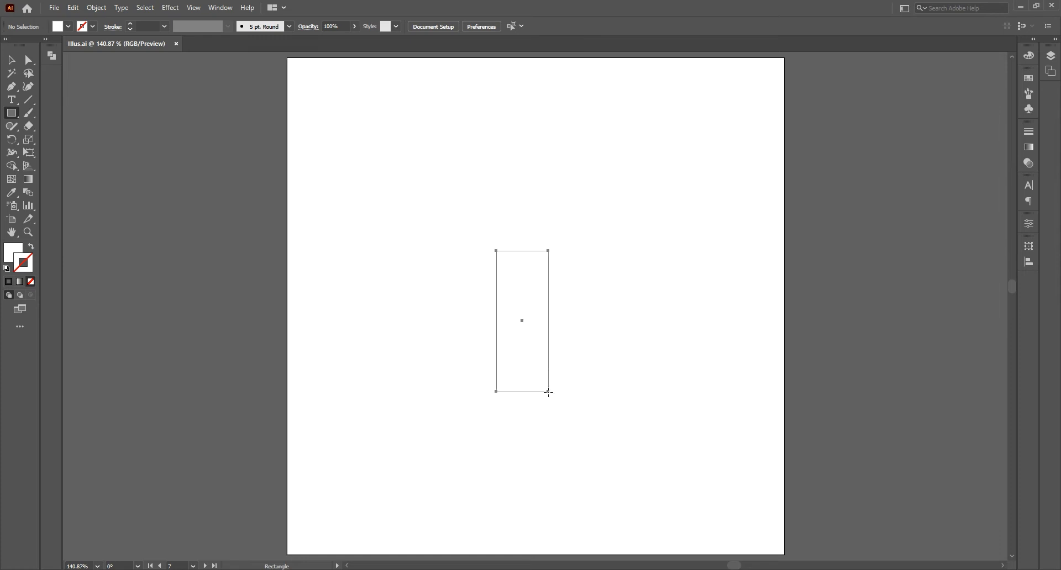
Give the tall rectangle a black (000000) stroke with a weight of 4 pt
click(8, 279)
double_click(20, 267)
drag(550, 240, 534, 247)
click(800, 110)
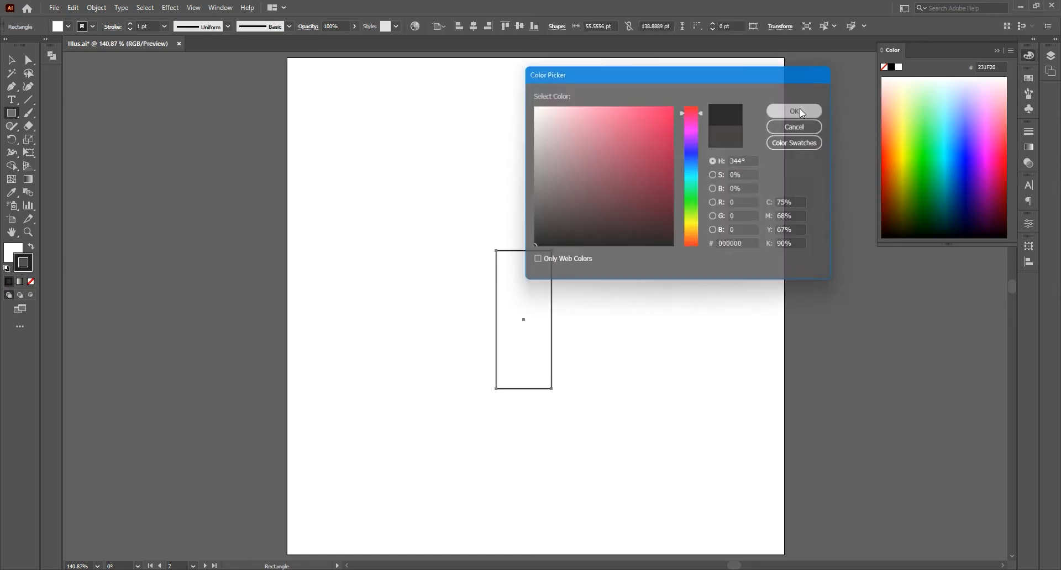
drag(148, 26, 103, 17)
text(4)
key(Return)
Round the tall rectangle's two top corners and draw a flat base rectangle about 101 × 16 pt beneath it
key(a)
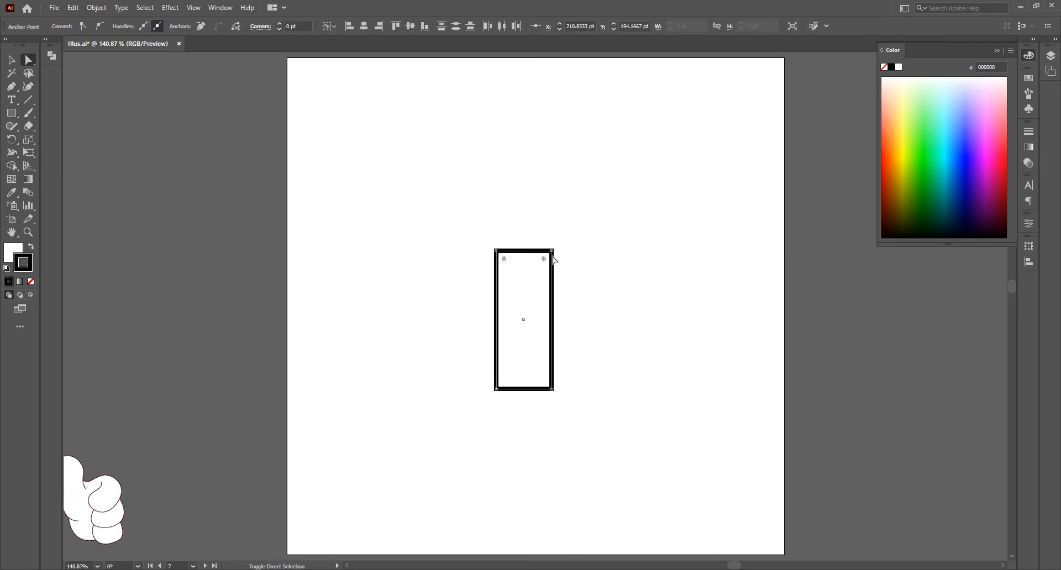
drag(545, 262, 546, 281)
key(m)
drag(471, 388, 568, 405)
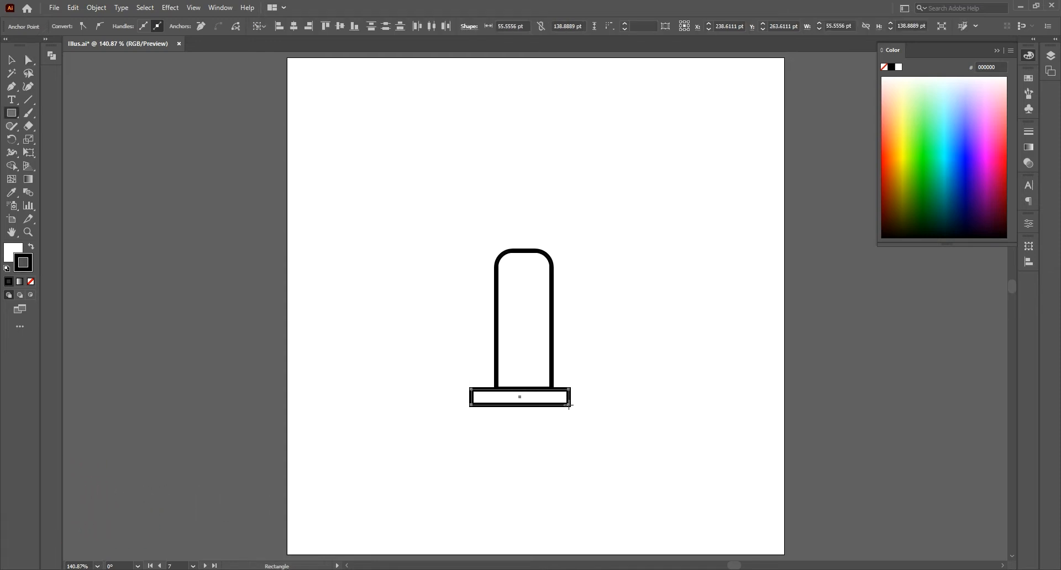
Centre the candle body and its base horizontally on the artboard
click(14, 60)
drag(430, 245, 520, 282)
click(469, 26)
click(460, 307)
drag(468, 376, 505, 396)
click(474, 26)
Round the two top corners of the base rectangle
click(29, 60)
click(503, 405)
drag(581, 394, 578, 401)
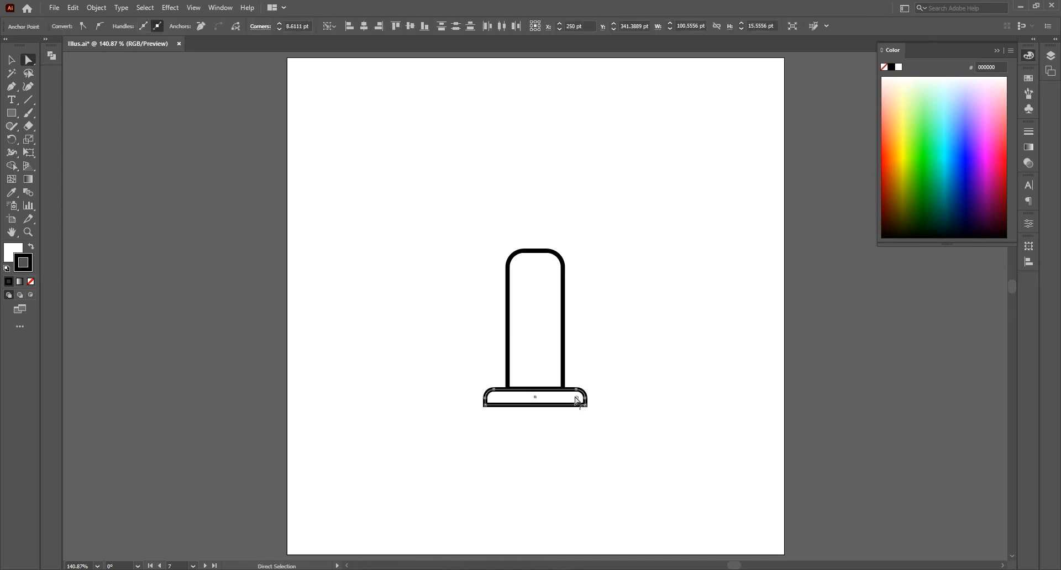
Draw a wick rectangle about 8 × 30 pt over the candle's top edge, with a black fill and no stroke
click(12, 114)
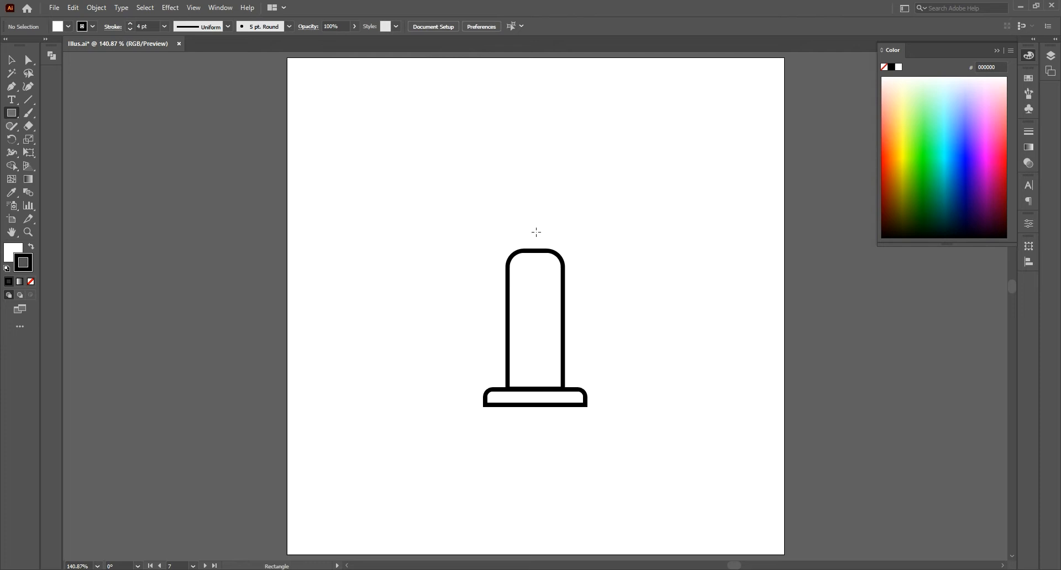
drag(530, 230, 540, 263)
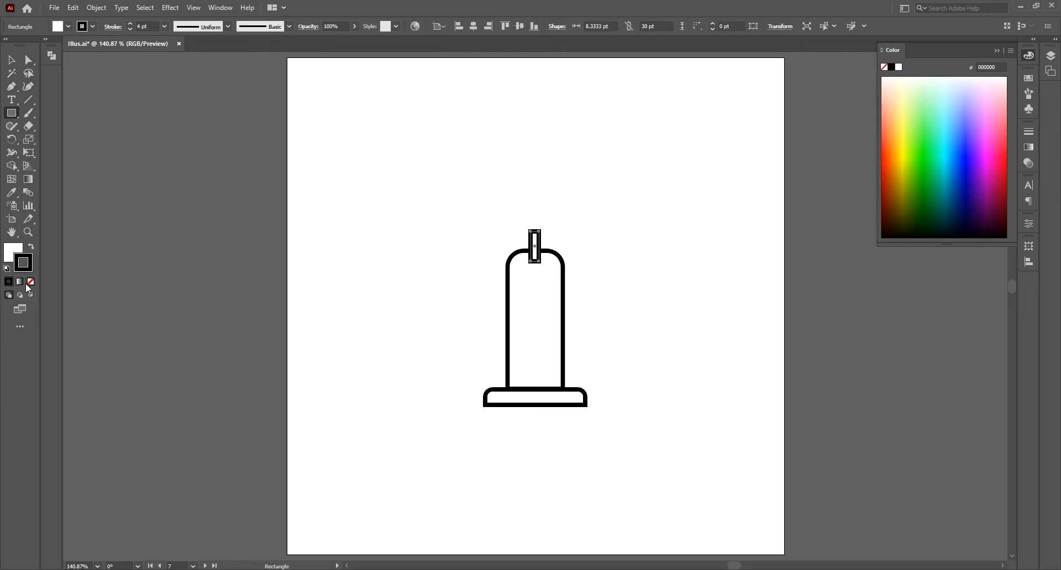
click(31, 282)
double_click(13, 252)
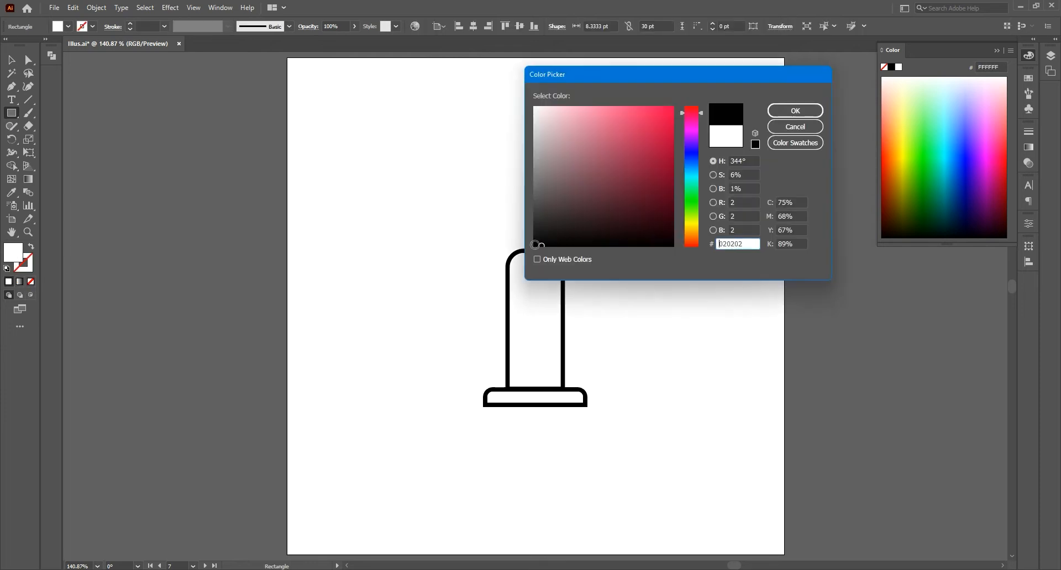
click(770, 113)
key(v)
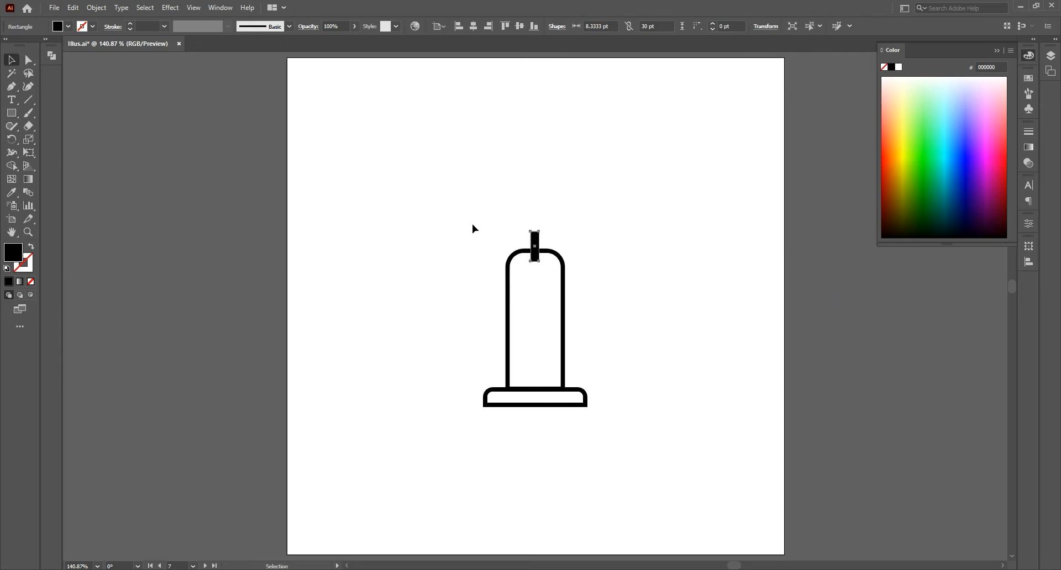
Fully round the wick's corners and centre it horizontally on the artboard
scroll(536, 238, up, 5)
key(a)
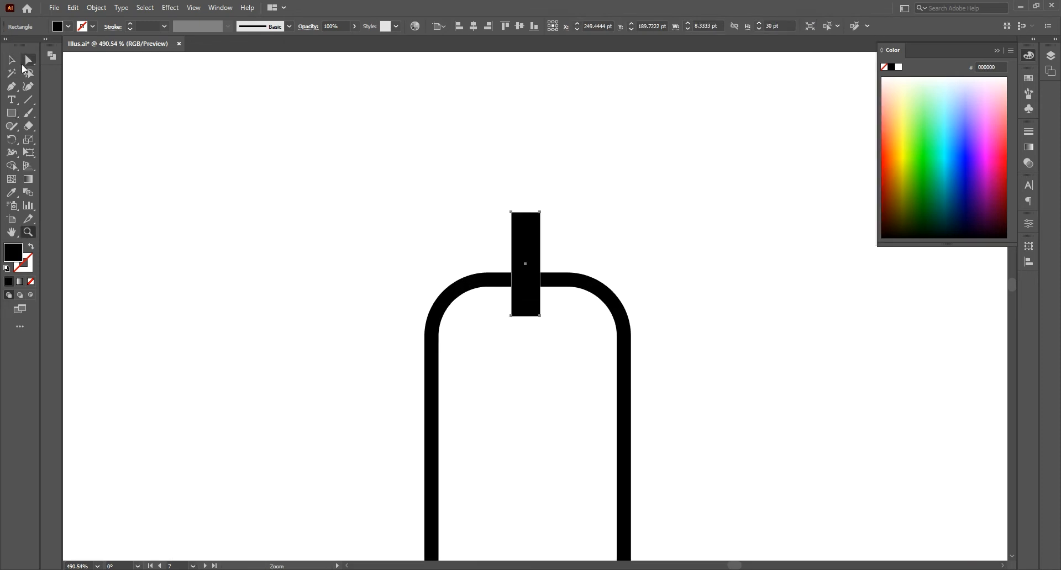
drag(518, 222, 521, 254)
click(12, 60)
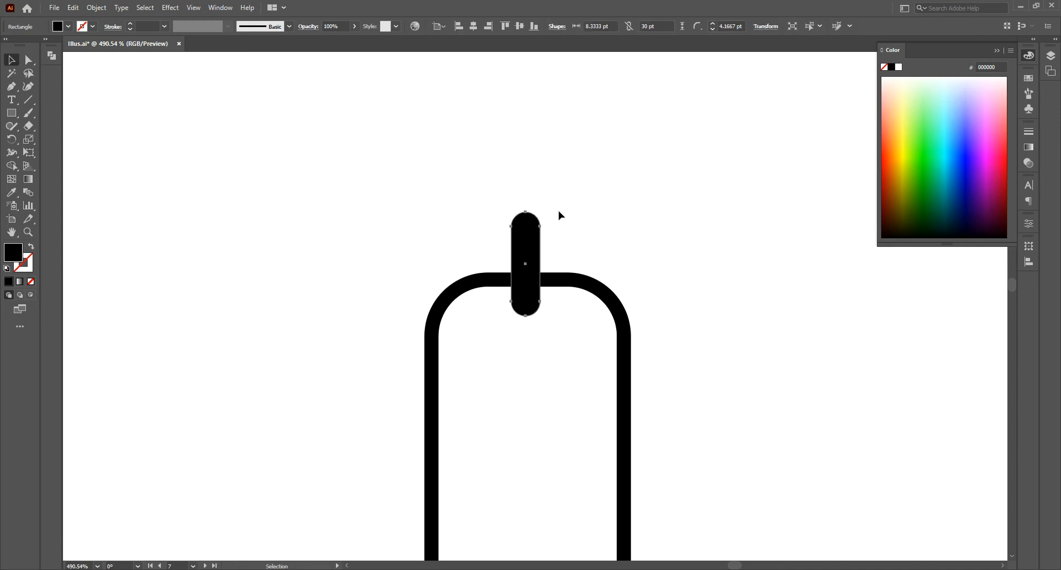
click(474, 28)
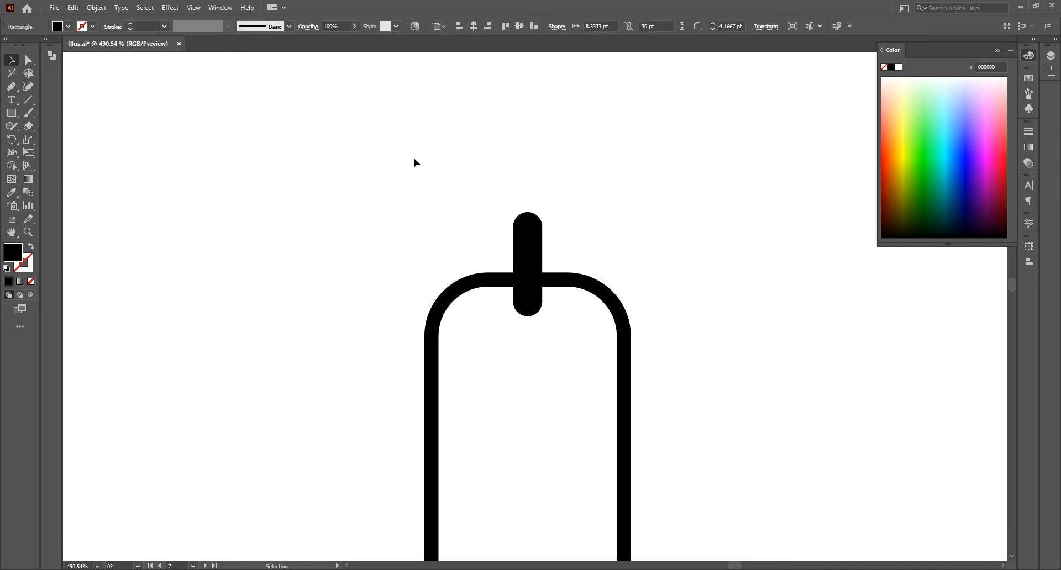
click(414, 160)
Draw a square of about 69 pt beside the candle and rotate it 45° into a diamond
key(ctrl+0)
key(m)
drag(371, 187, 440, 256)
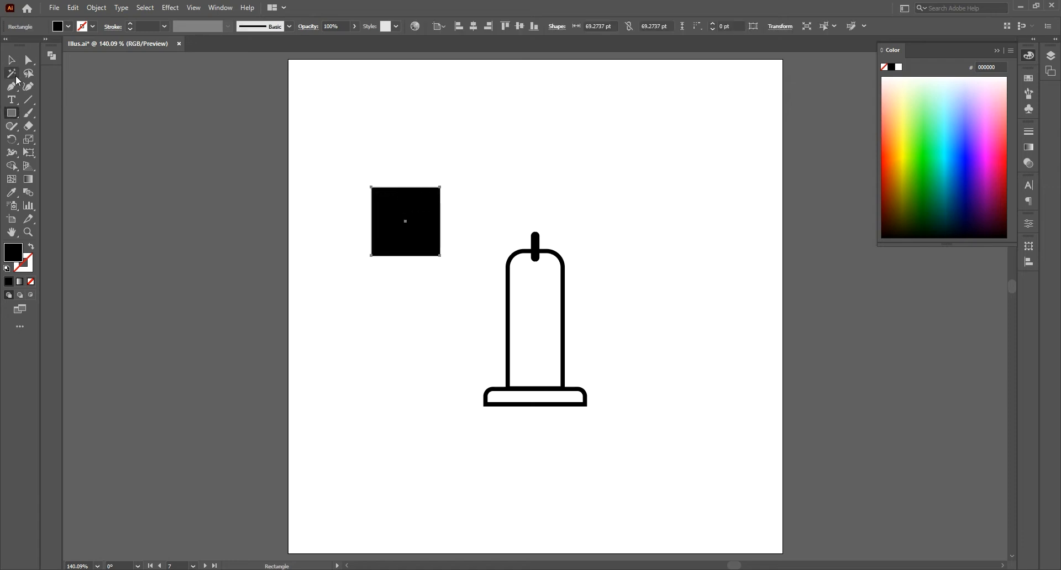
click(28, 152)
drag(453, 181, 423, 163)
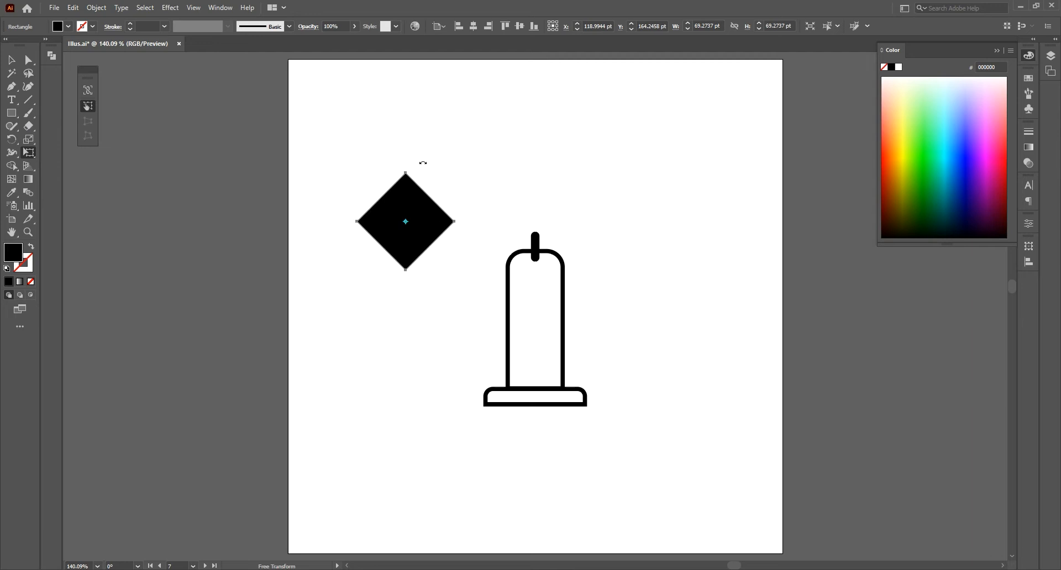
key(v)
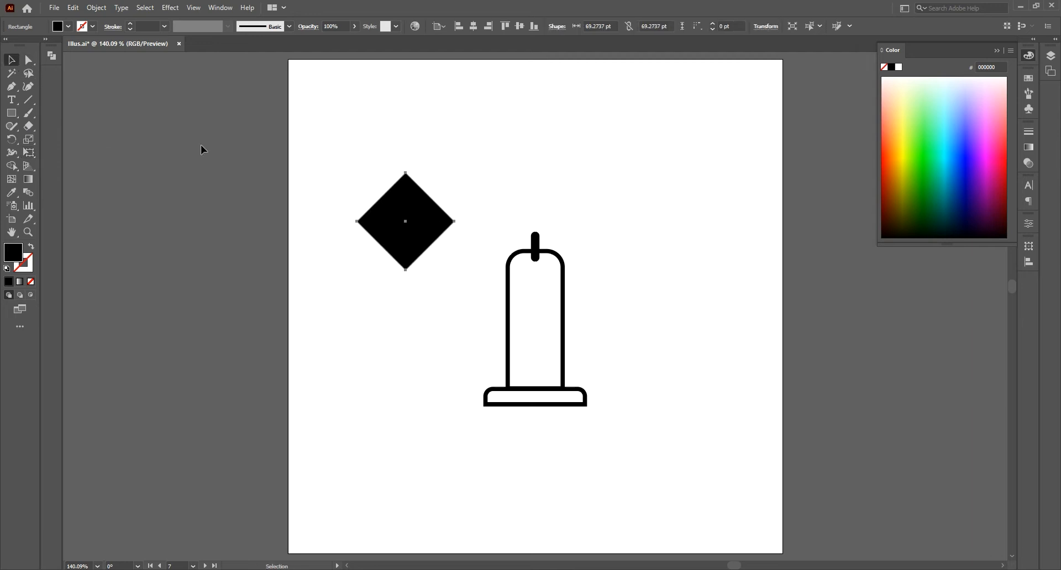
Stretch the diamond's top anchor upward into a kite and turn its bottom anchor into a smooth curve
click(29, 60)
click(406, 173)
drag(405, 173, 406, 123)
click(12, 88)
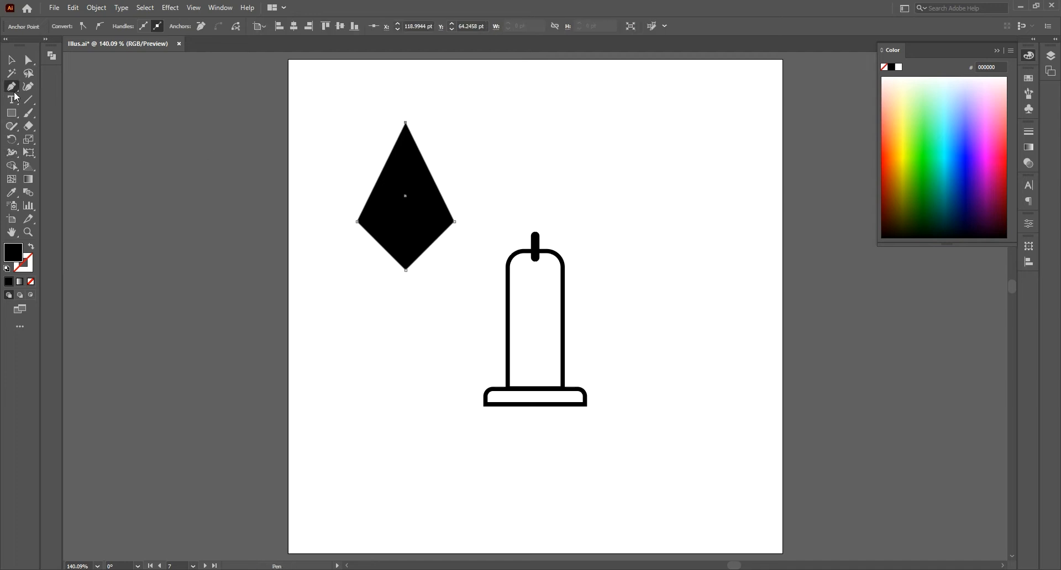
drag(407, 271, 363, 273)
Round the kite's left and right corners to complete the flame shape
click(24, 60)
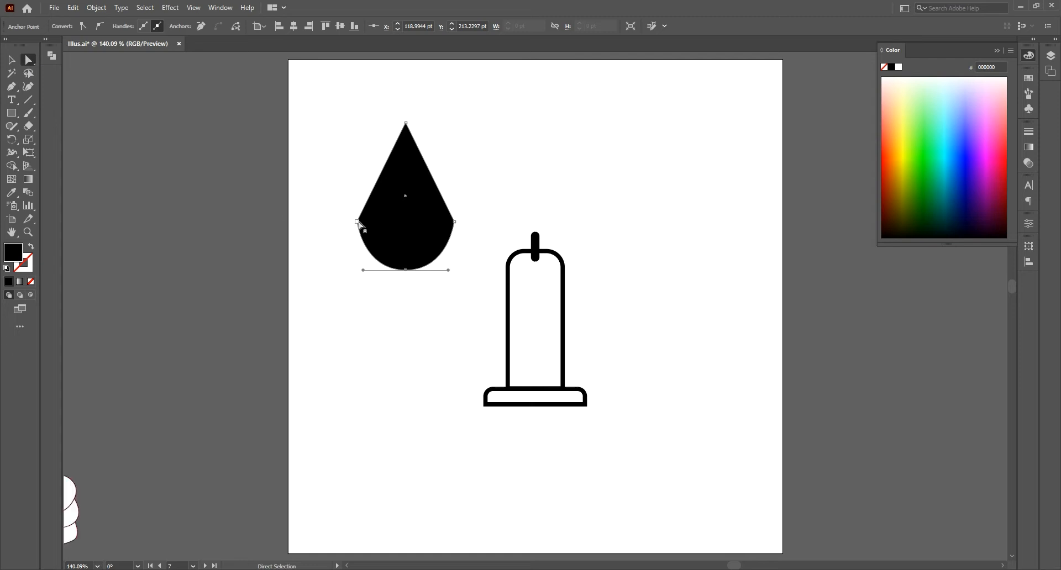
click(358, 221)
drag(366, 224, 391, 225)
click(454, 222)
click(359, 233)
Scale the flame to about 38 × 59 pt and place it on the wick, centred horizontally
click(396, 186)
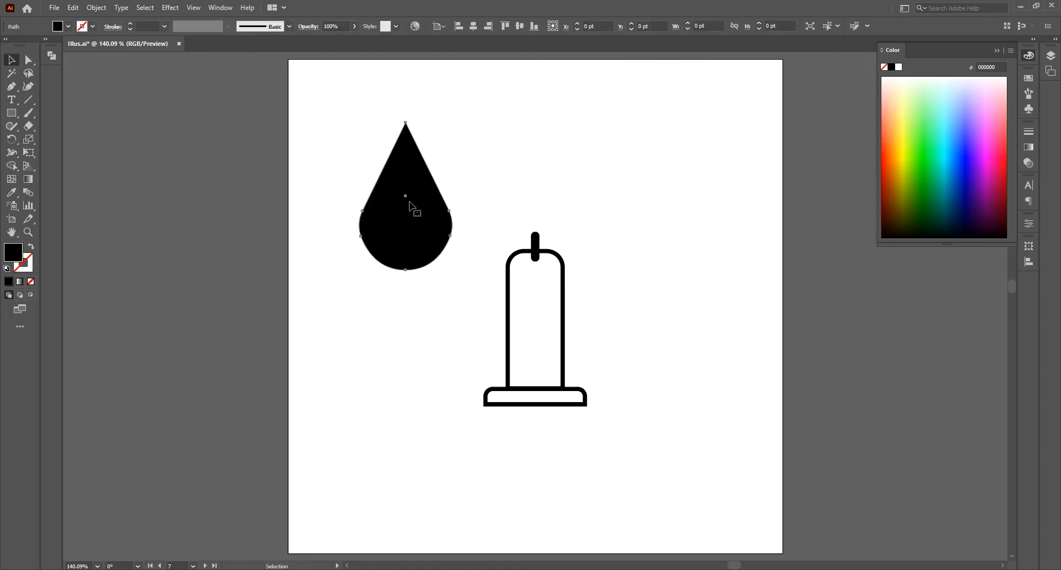
key(e)
drag(405, 122, 541, 209)
key(v)
key(ctrl+shift+a)
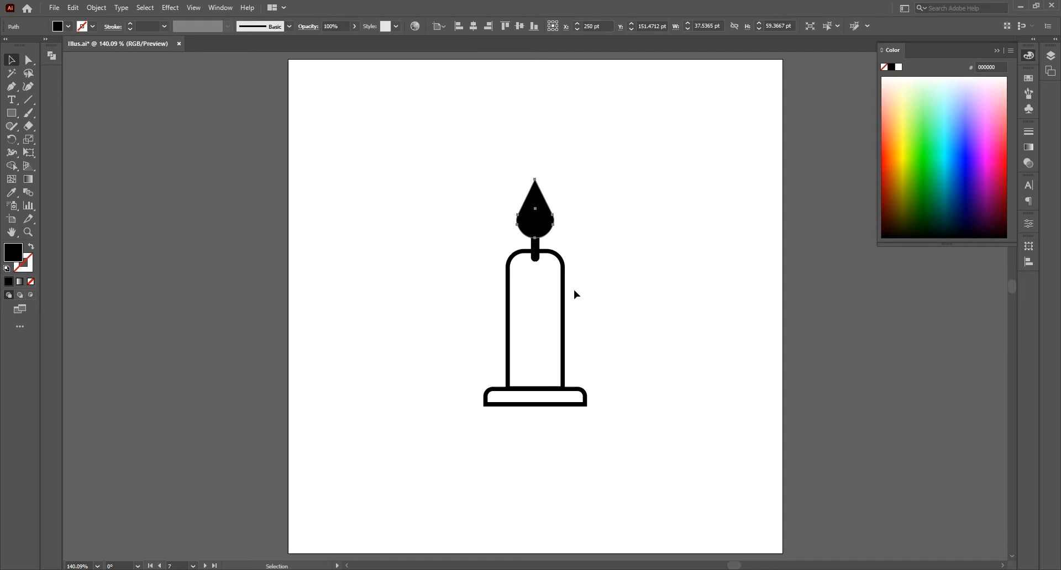
Send the flame and the wick to the back, behind the candle body
click(563, 313)
click(537, 220)
right_click(538, 218)
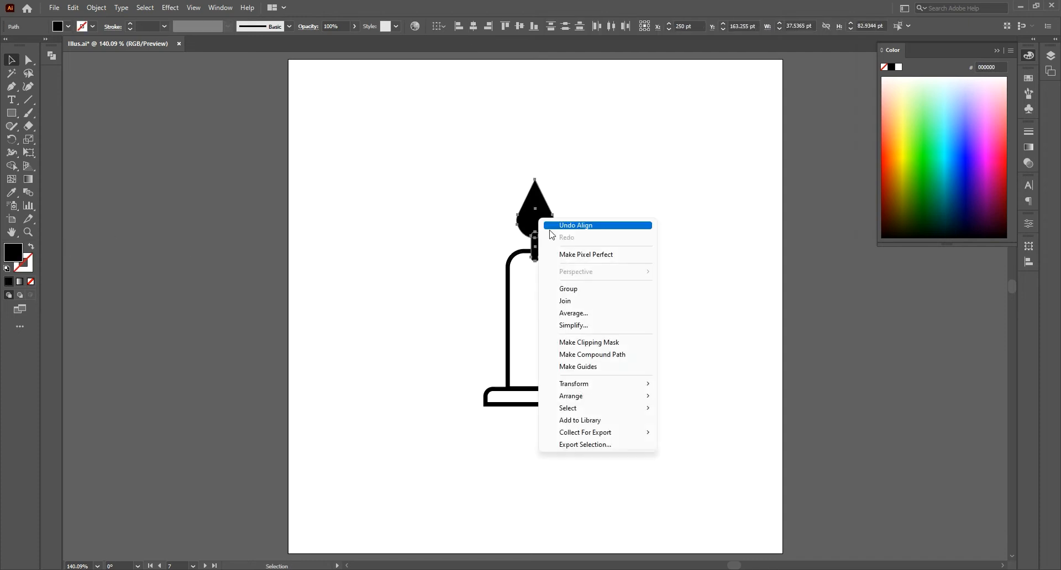
mouse_move(636, 395)
click(694, 433)
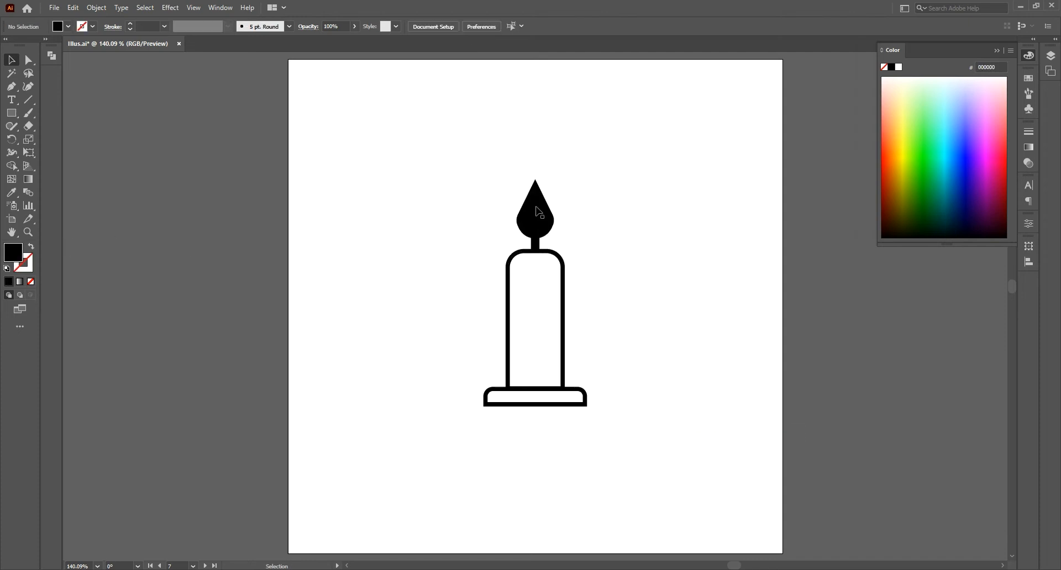
Fill the flame with orange F8AA00
click(537, 211)
click(896, 159)
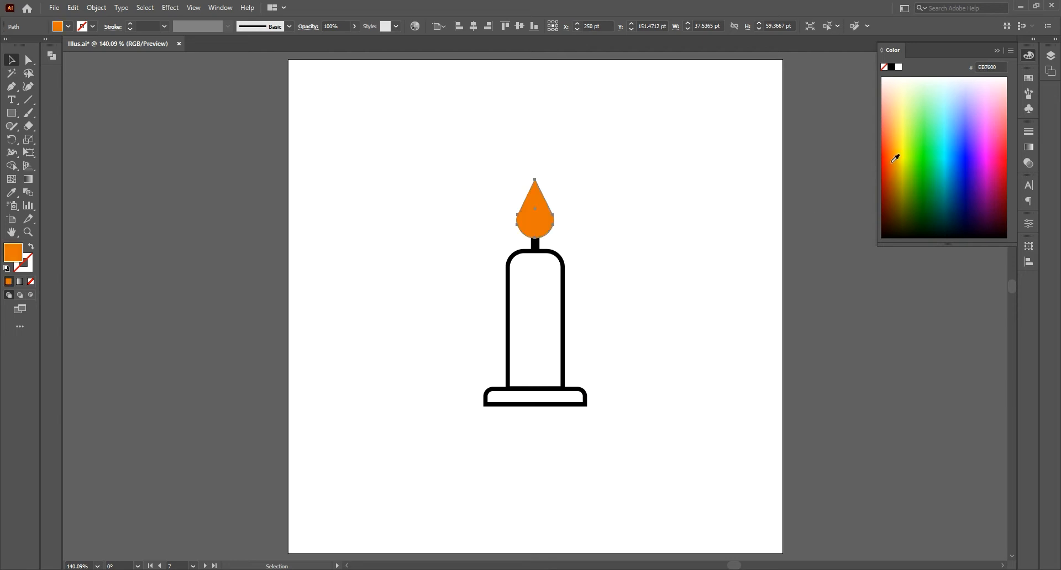
click(900, 153)
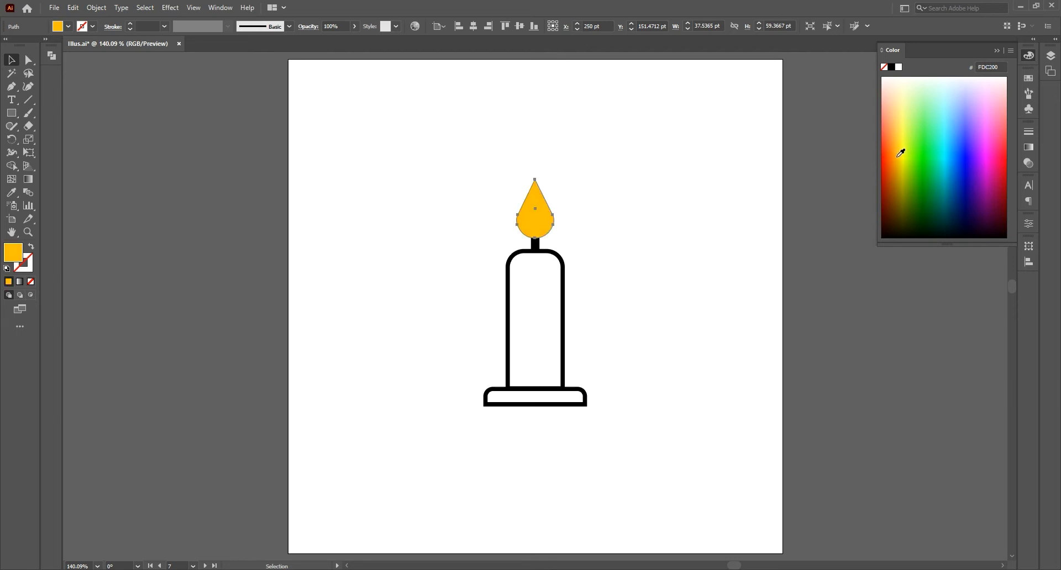
click(899, 156)
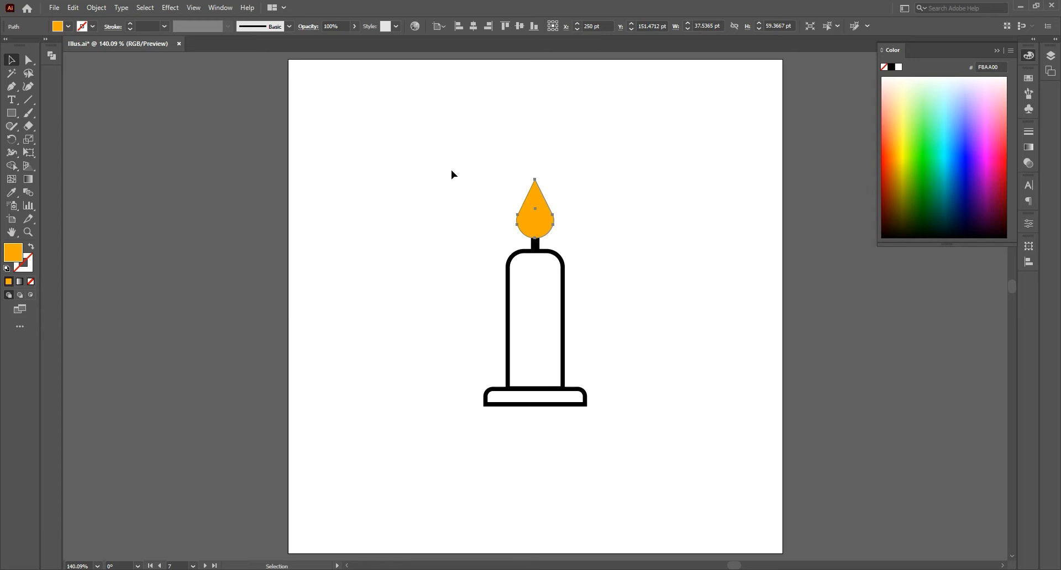
Duplicate the orange flame exactly on top of itself
click(72, 7)
click(89, 62)
click(73, 7)
click(91, 108)
Fill the upper copy of the flame with the lighter orange FFBE3B
key(z)
drag(549, 199, 684, 236)
click(11, 60)
click(114, 99)
click(505, 230)
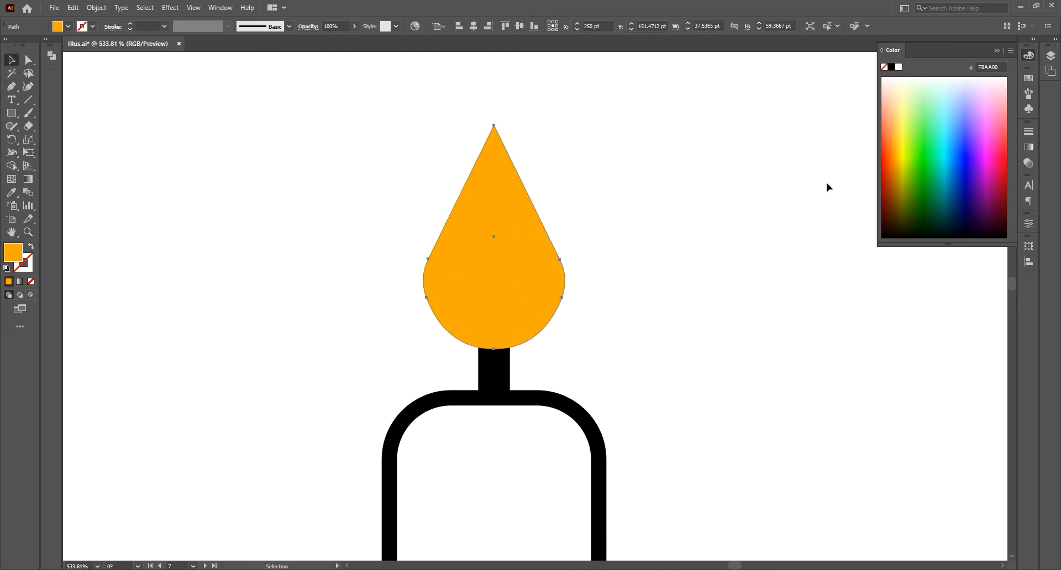
double_click(12, 254)
drag(671, 113, 651, 106)
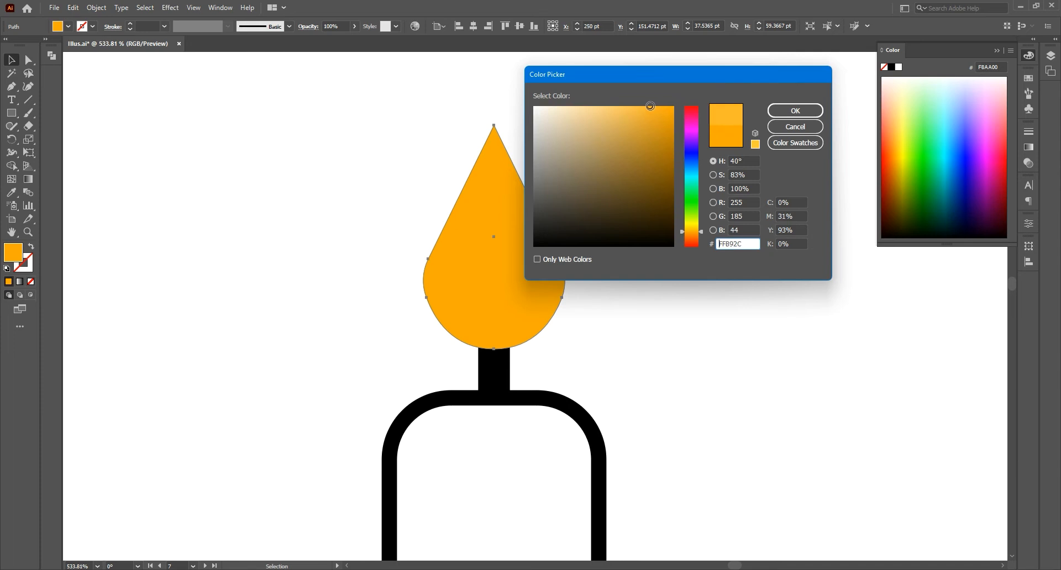
click(795, 111)
Add an anchor point on the lighter flame's upper left edge and remove its tip anchor
key(p)
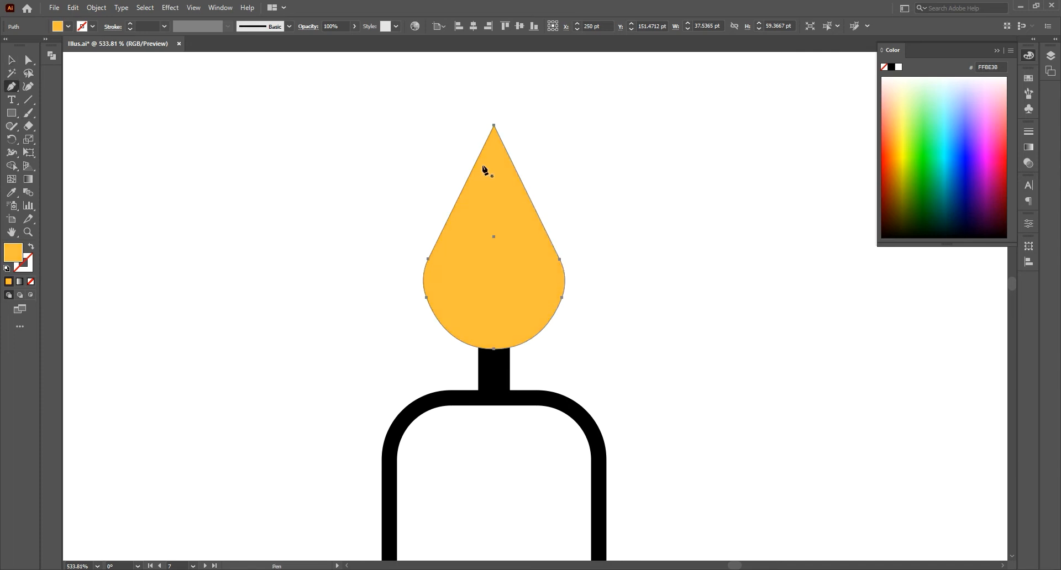
click(483, 148)
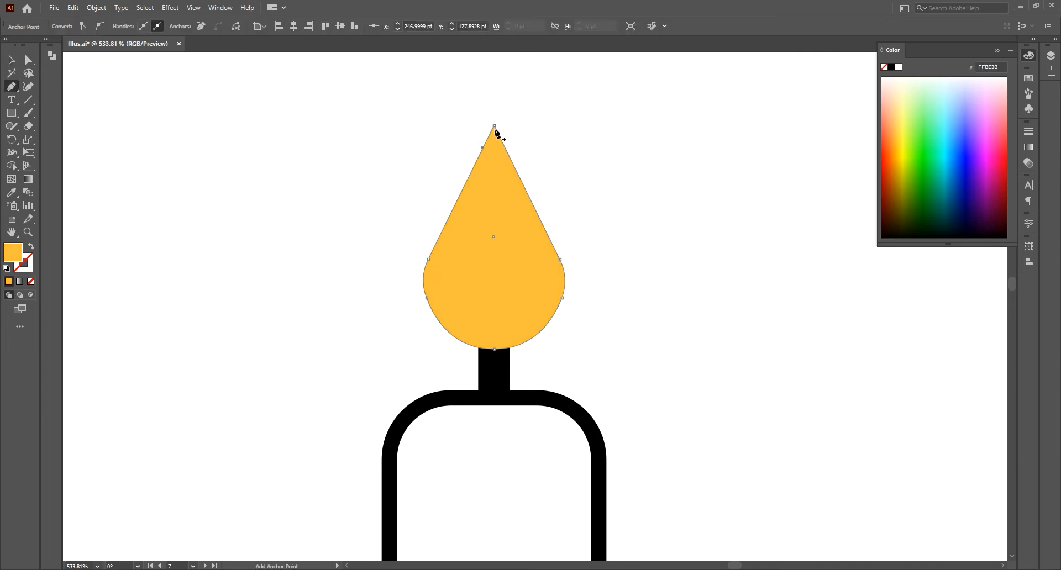
click(493, 125)
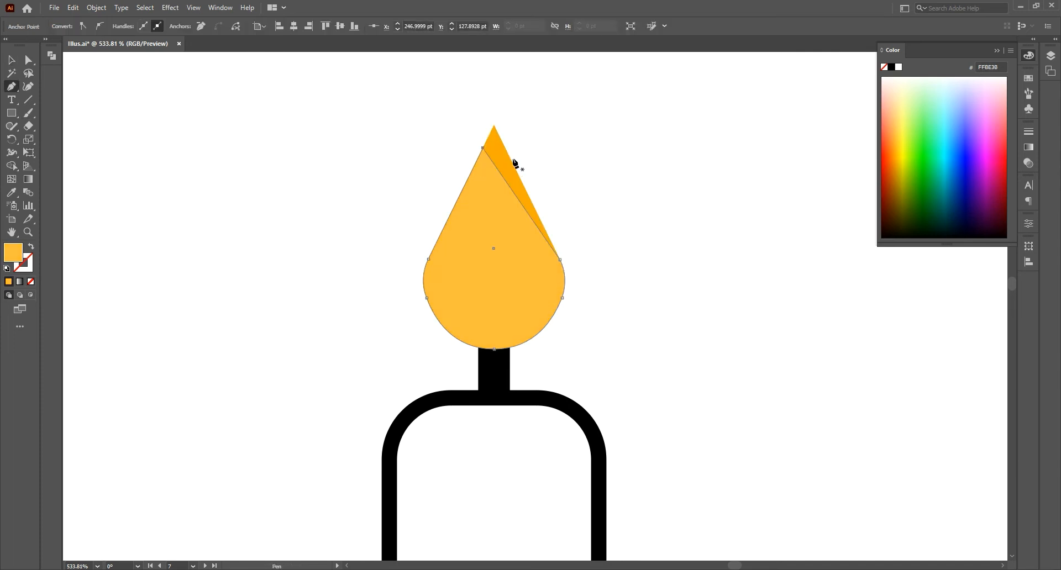
Nudge the lighter flame's upper right-side anchor inward and slightly down to expose a darker strip
ctrl+shift+click(561, 259)
key(Left)
key(Left)
key(Left)
key(Left)
key(Left)
key(Down)
key(Down)
Remove the lighter flame's lower right anchor and adjust the curve handle to smooth its lower right edge
ctrl+click(494, 350)
ctrl+click(536, 327)
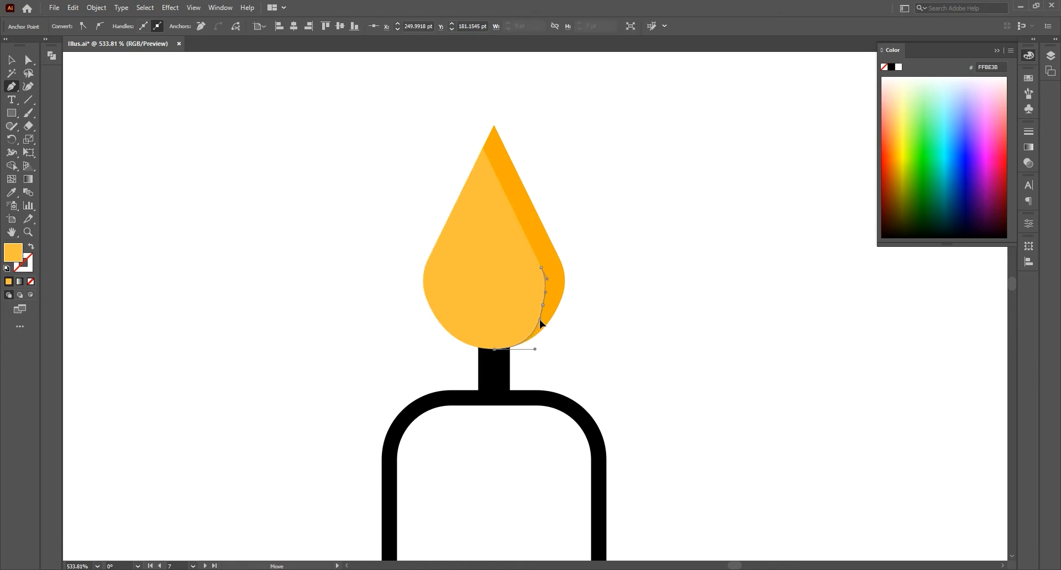
click(542, 306)
drag(547, 279, 549, 283)
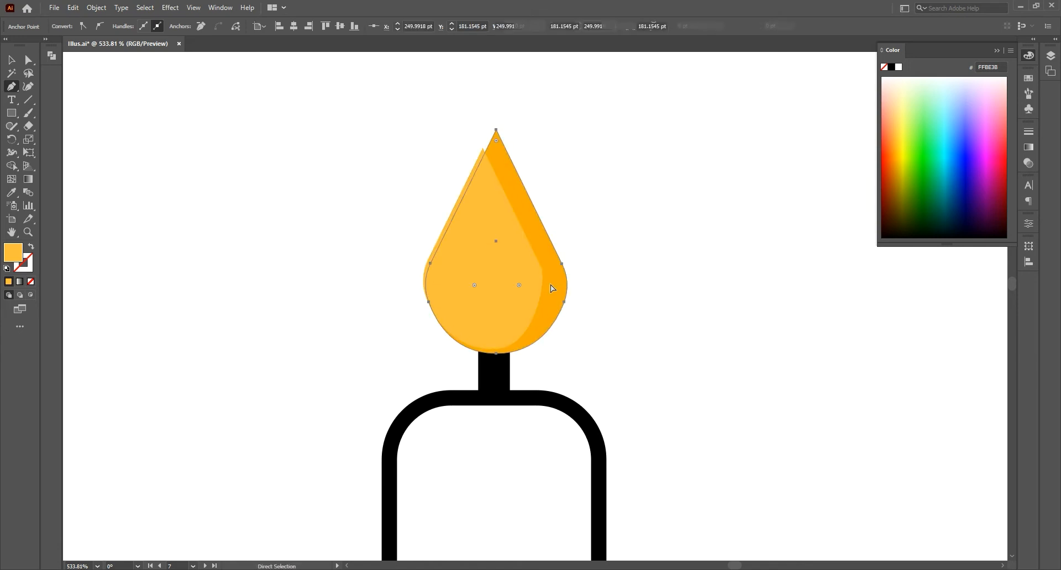
key(ctrl+z)
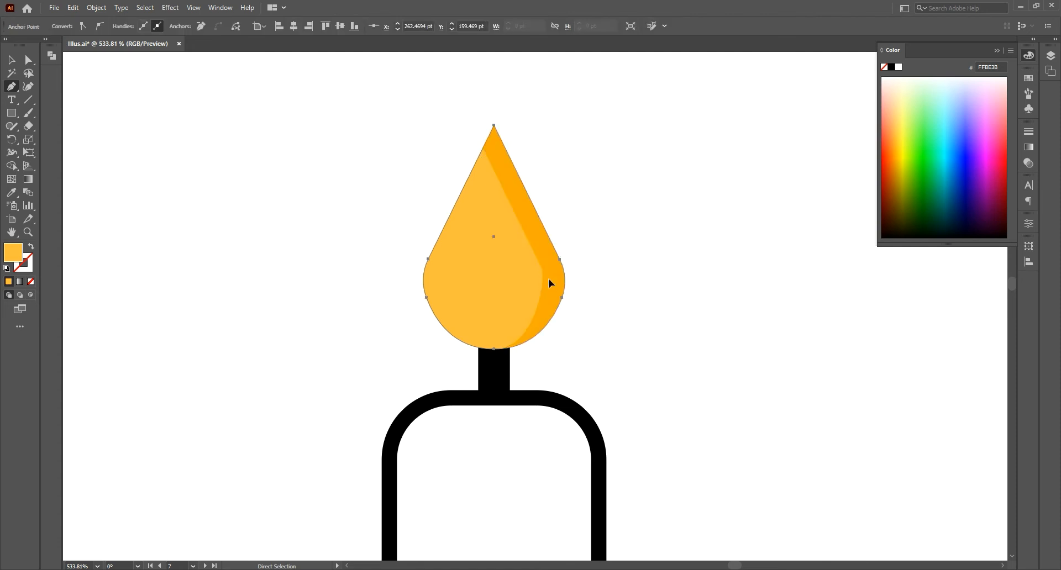
ctrl+click(548, 283)
drag(551, 290, 557, 297)
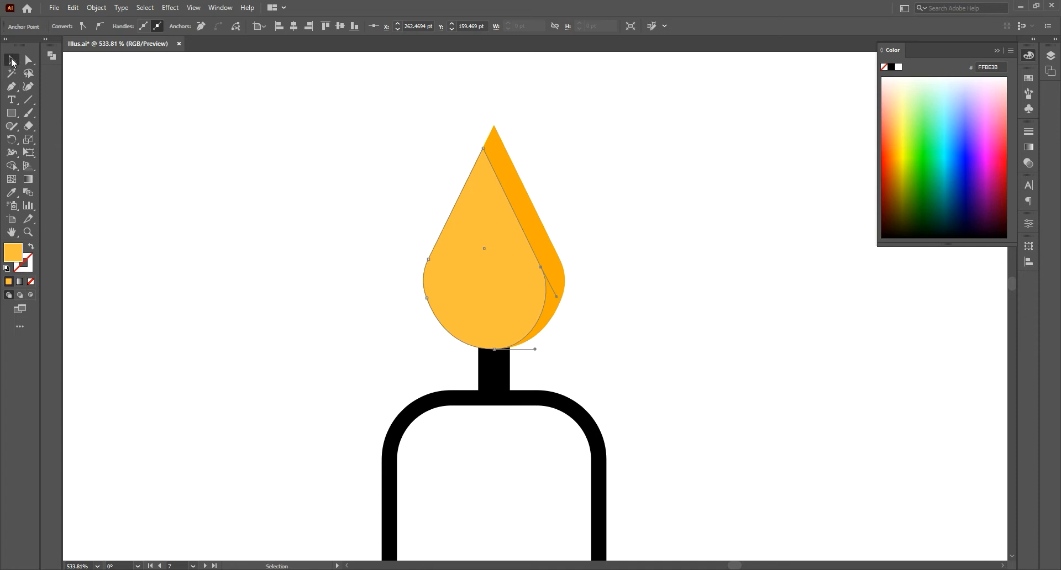
click(12, 60)
key(ctrl+shift+a)
Create a short rounded bar about 2 × 3.5 pt with a longer rounded bar below it, left of the flame
click(12, 113)
mouse_move(215, 197)
mouse_down()
mouse_move(222, 257)
mouse_move(218, 149)
mouse_move(218, 177)
mouse_up()
click(30, 60)
click(11, 60)
key(e)
ctrl+click(220, 220)
drag(218, 256, 218, 241)
key(v)
click(241, 154)
click(221, 187)
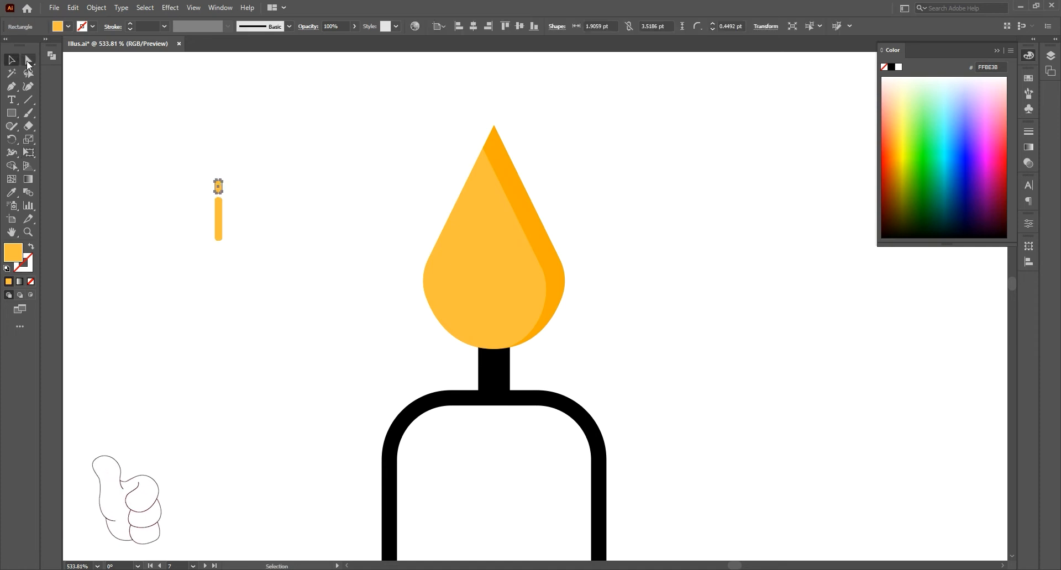
Shift the longer rounded bar slightly down, away from the short one
click(28, 62)
click(217, 203)
drag(219, 220, 219, 222)
Align the two rounded bars along their horizontal centres and group them
key(v)
drag(238, 260, 206, 174)
click(474, 26)
key(ctrl+g)
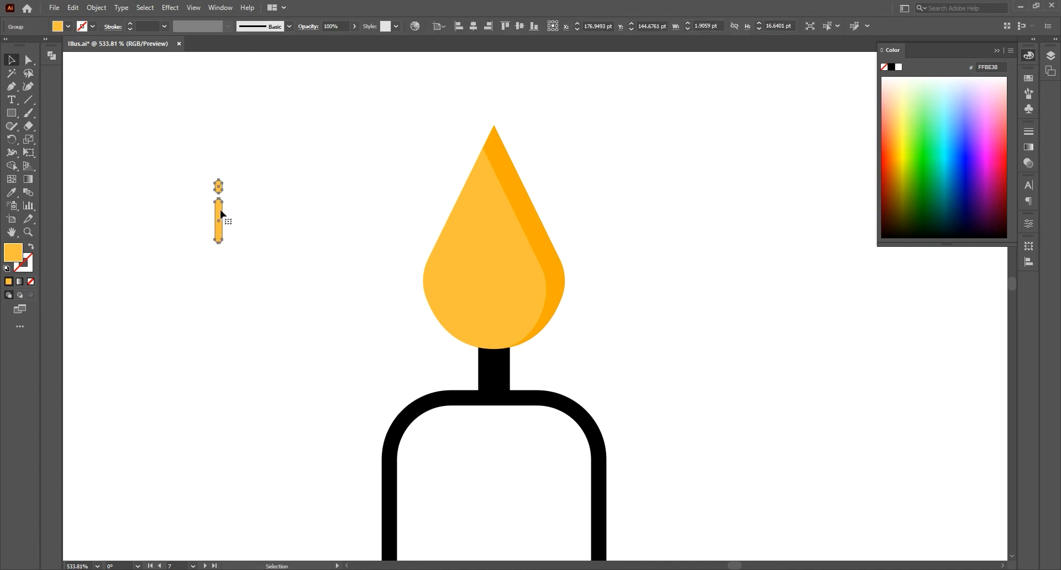
Move the grouped bars onto the flame's left side as a highlight and fill them with white FFFFFF
drag(220, 210, 461, 227)
double_click(14, 251)
text(ffffff)
key(Return)
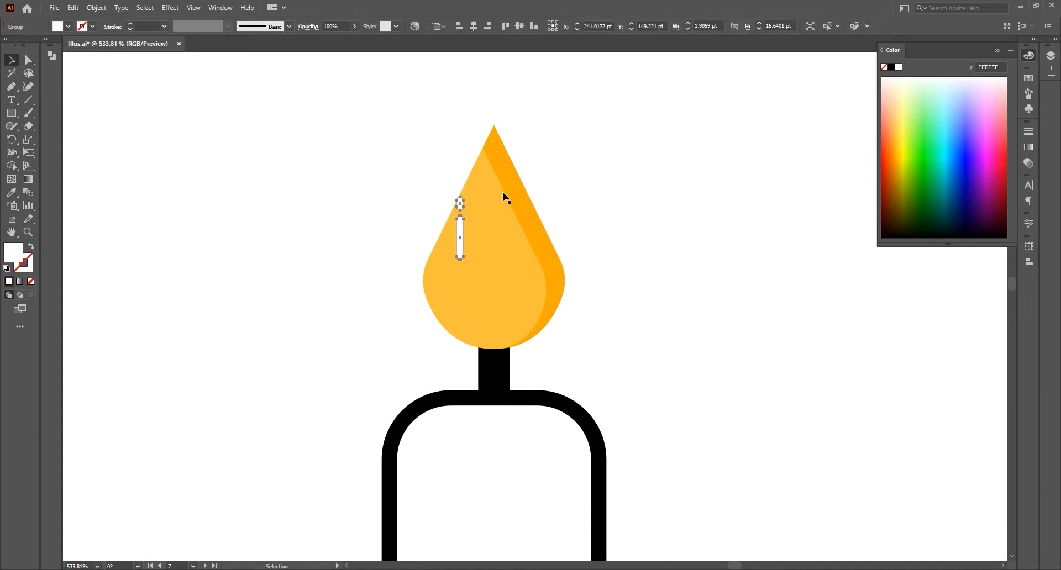
Rotate the white highlight bars to follow the flame's slanted left edge and position them just inside it
key(e)
drag(504, 200, 529, 193)
key(v)
click(529, 193)
drag(458, 226, 457, 227)
key(e)
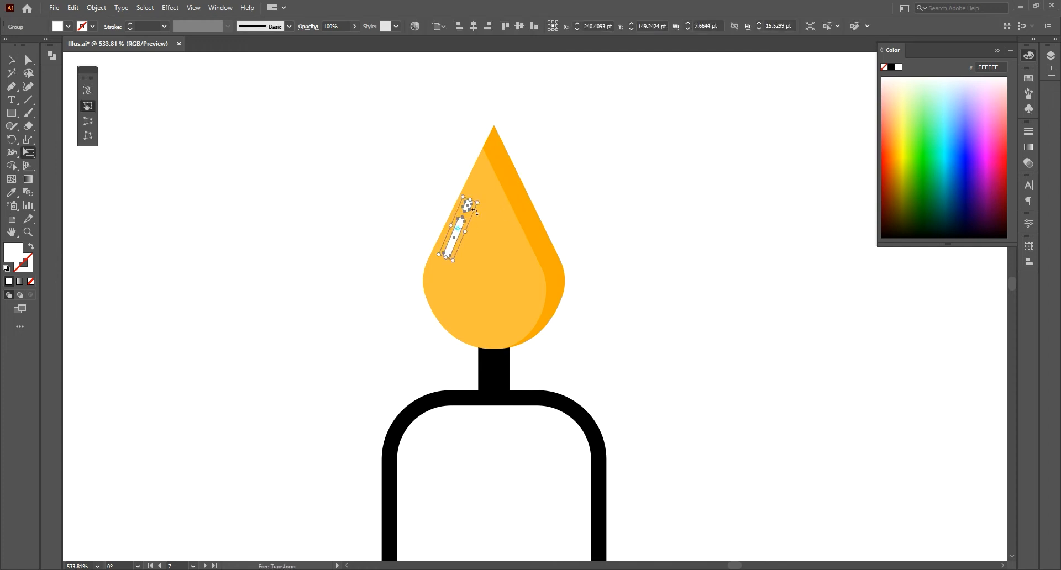
drag(490, 194, 491, 196)
key(v)
click(572, 162)
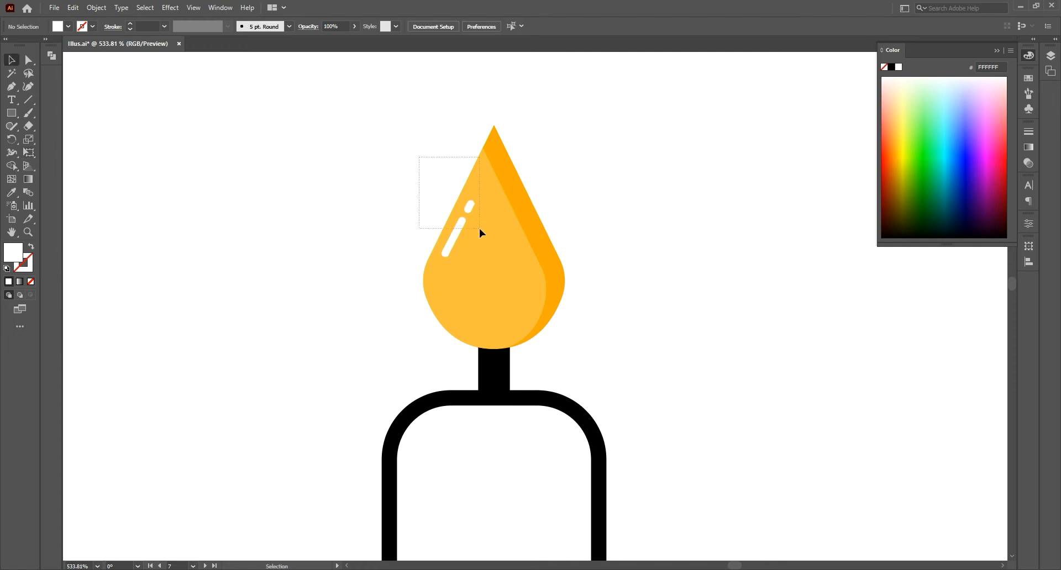
Set the opacity of the flame's shapes and its highlight to 57%
drag(554, 286, 555, 287)
click(354, 26)
drag(355, 40, 335, 41)
click(387, 111)
Adjust the flame's fill to a strong saturated orange
click(526, 269)
double_click(17, 254)
click(673, 121)
click(795, 111)
click(520, 232)
double_click(13, 253)
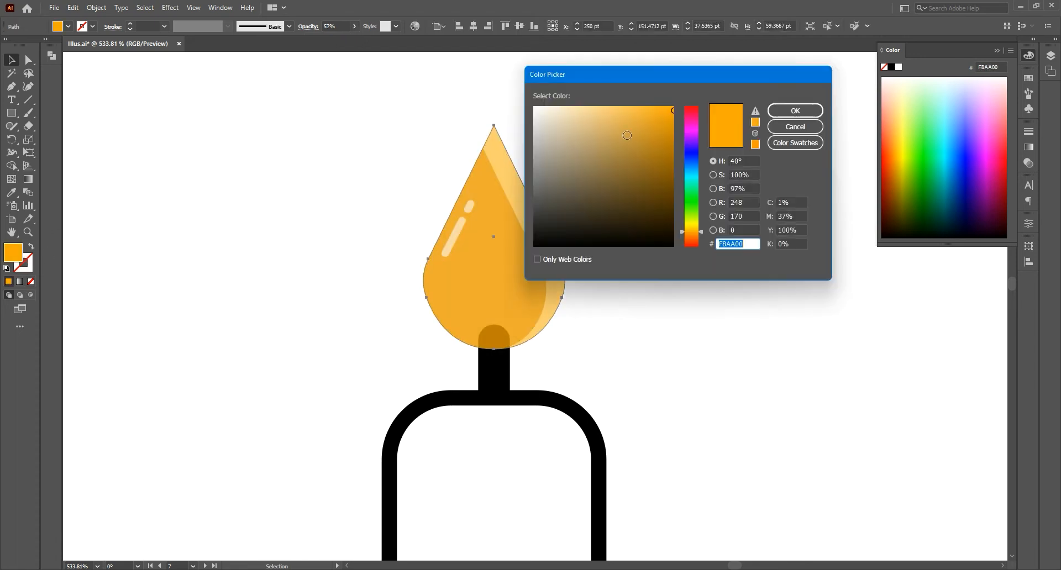
click(676, 115)
key(Return)
Duplicate the flame's highlight bars onto the candle body and fill the copy with light grey EAEAEA
key(ctrl+0)
click(526, 206)
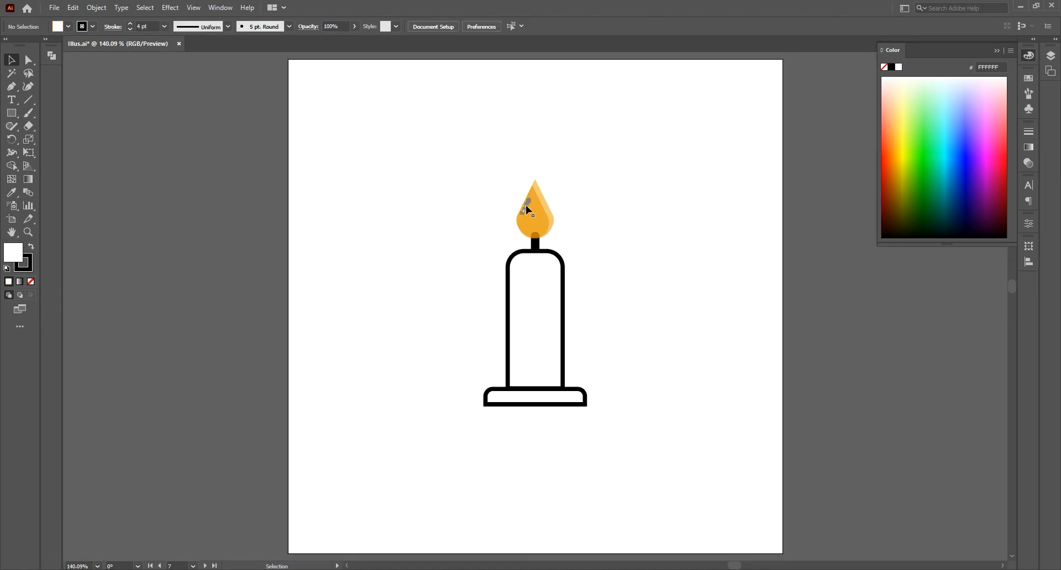
double_click(17, 255)
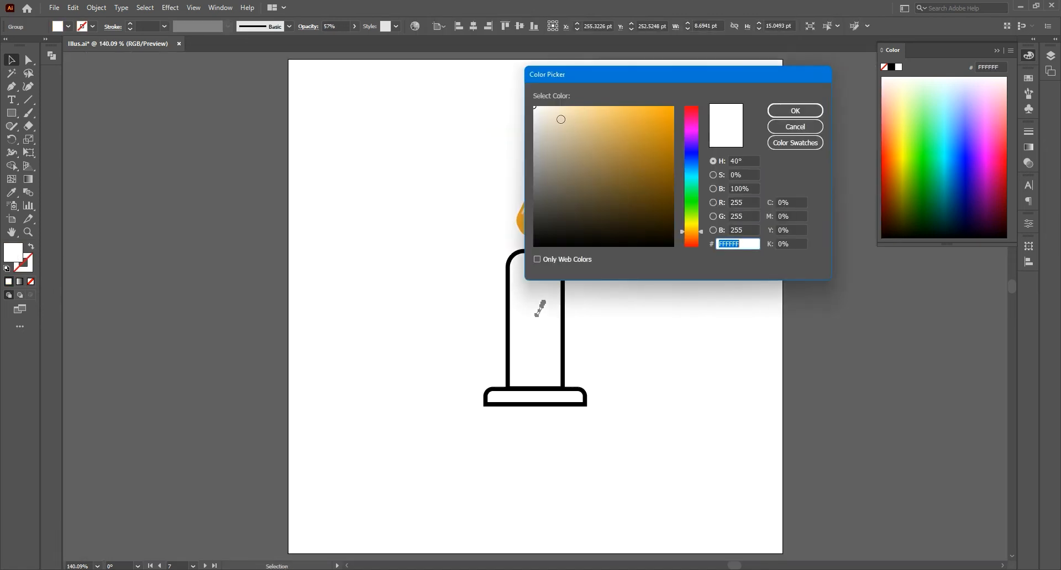
click(534, 117)
click(795, 111)
Rotate the copied highlight bars upright and enlarge them to about 43 pt tall inside the candle body
key(e)
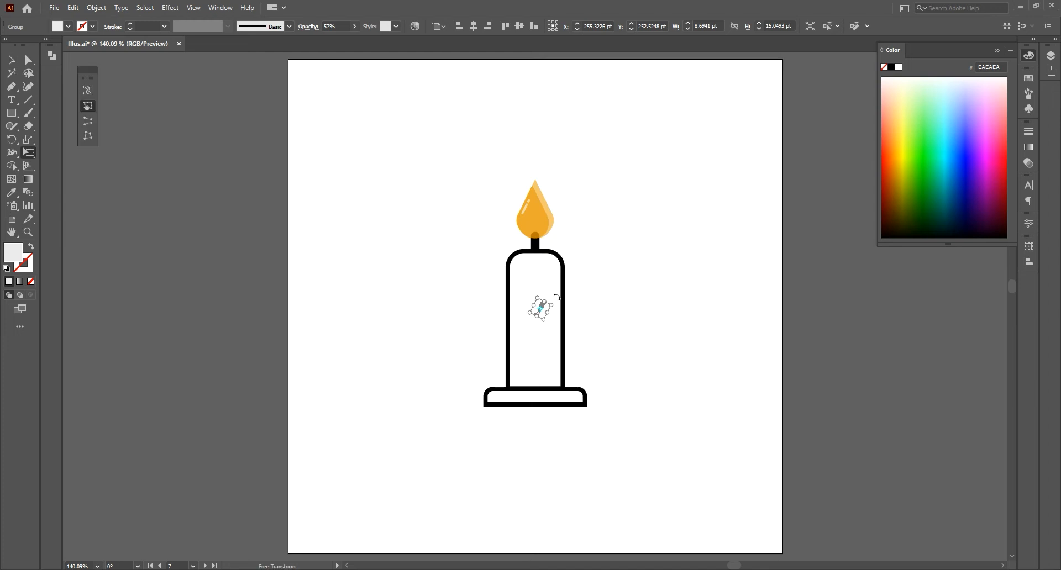
key(v)
click(621, 292)
drag(542, 310, 668, 361)
key(e)
key(z)
key(e)
drag(558, 277, 554, 272)
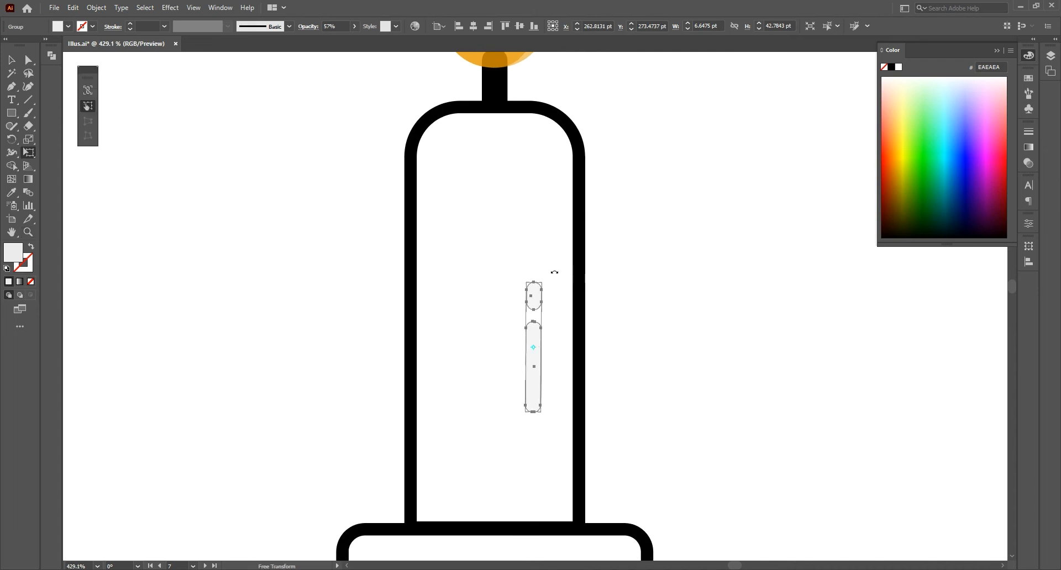
Move the grey highlight bars closer to the candle body's right edge
key(v)
click(626, 273)
mouse_move(536, 348)
mouse_down()
mouse_move(564, 318)
mouse_move(550, 253)
mouse_move(553, 343)
mouse_up()
drag(654, 216, 635, 229)
click(635, 229)
Draw a closed dripping-wax shape about 80 × 64 pt over the candle's top with the Pencil tool
click(12, 126)
drag(14, 130, 50, 140)
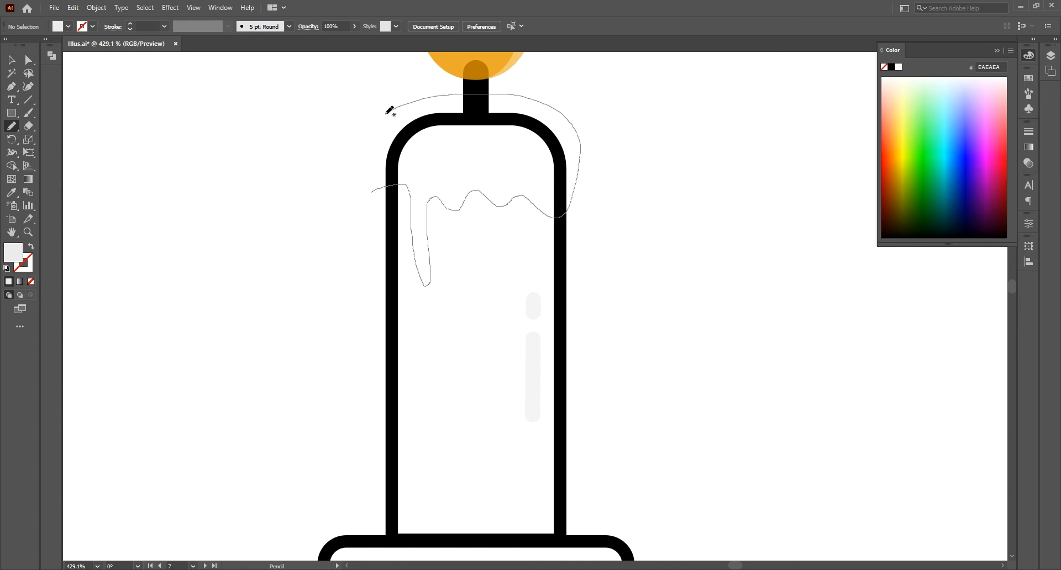
drag(355, 200, 372, 194)
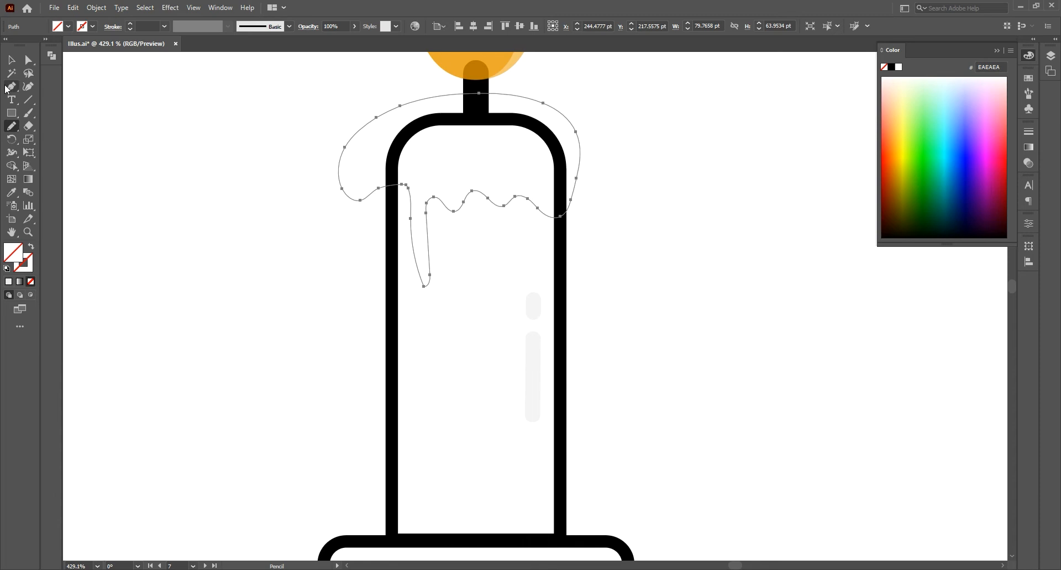
Fill the dripping-wax shape with grey D6D6D6
click(11, 60)
click(400, 294)
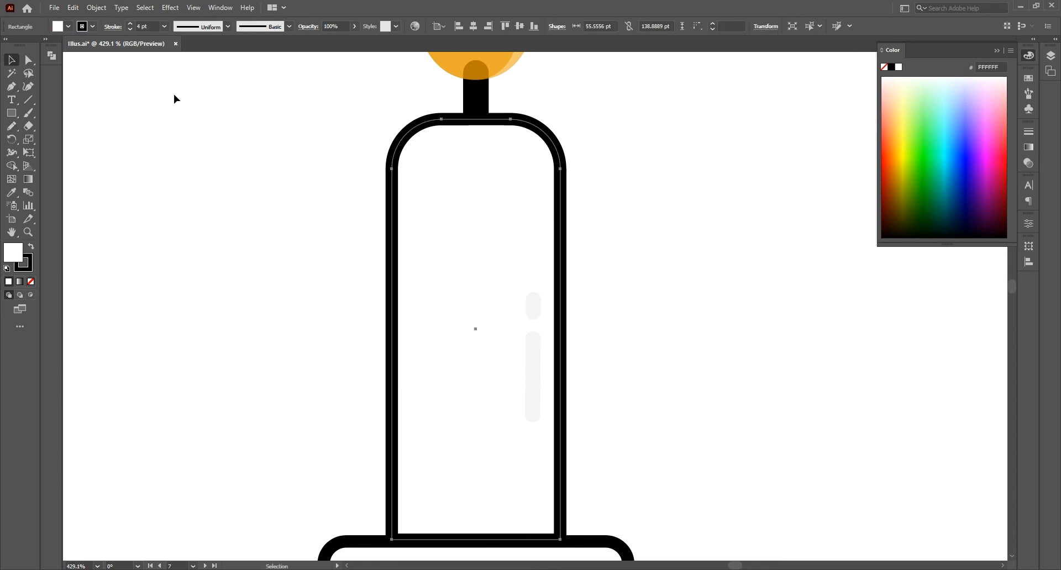
drag(173, 98, 369, 180)
click(9, 281)
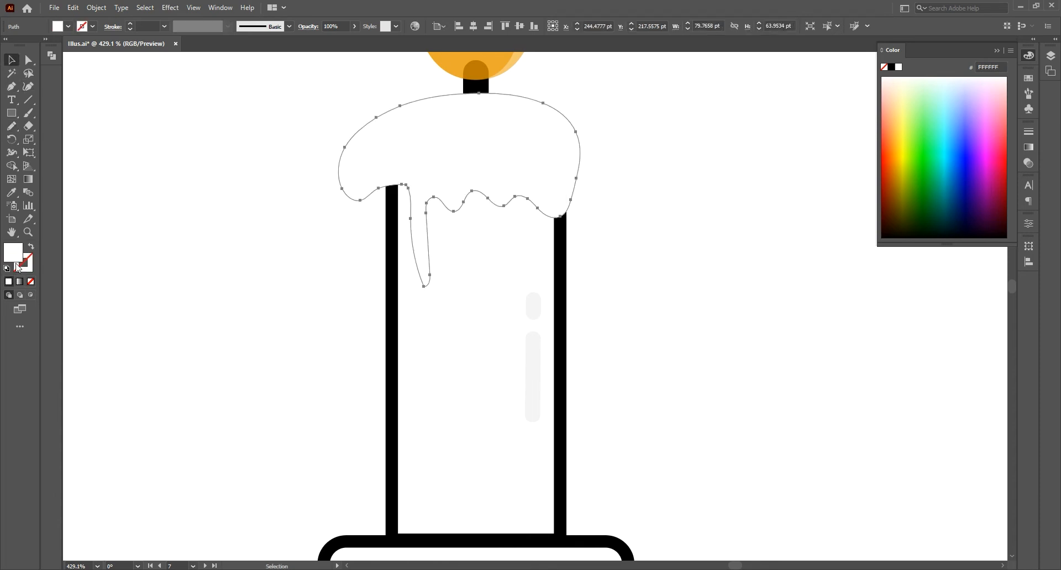
double_click(18, 253)
click(534, 129)
click(796, 110)
Copy the candle body and intersect the original with the wax shape to trim the wax to the body's outline
click(384, 266)
click(392, 274)
click(78, 8)
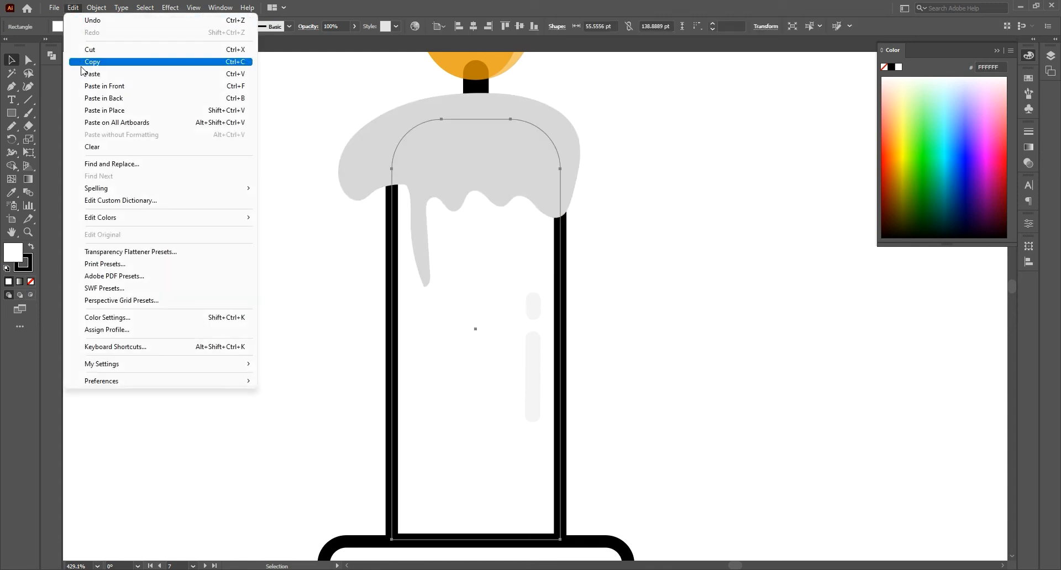
click(91, 63)
shift+click(367, 180)
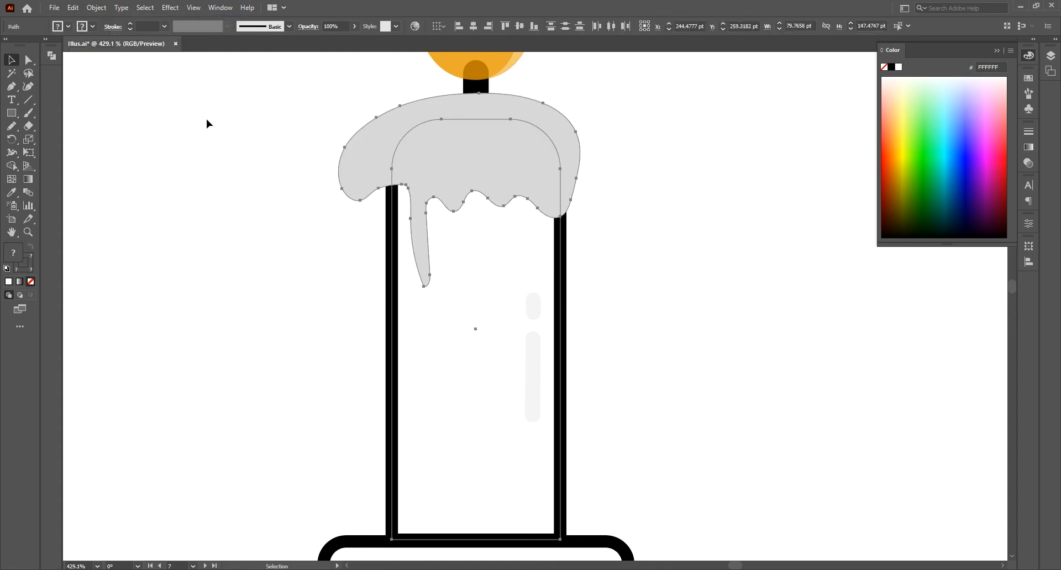
click(52, 55)
click(114, 80)
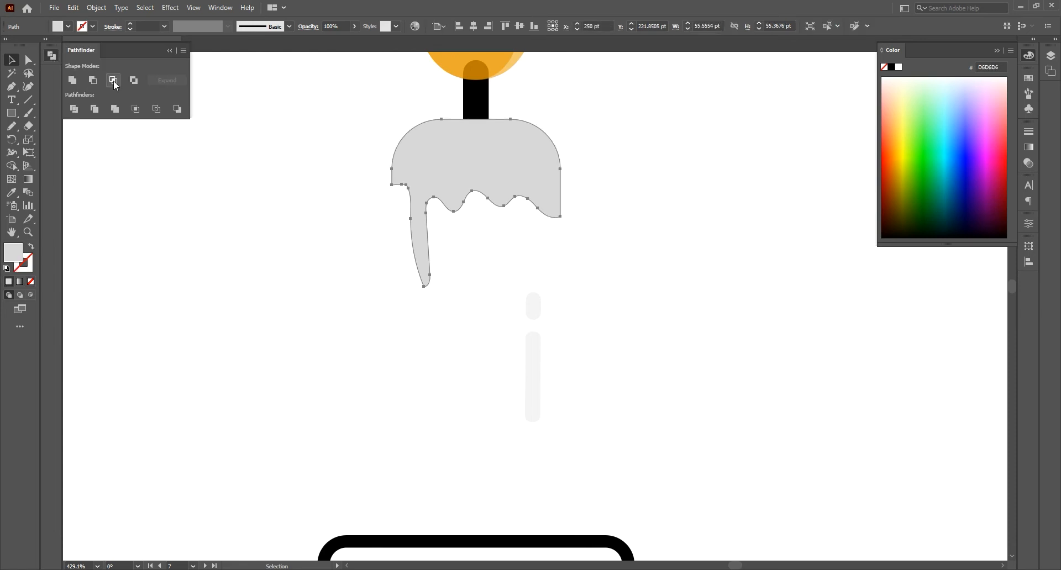
click(170, 51)
key(ctrl+shift+a)
Paste the copied candle body in place and bring the trimmed wax in front of it
click(73, 8)
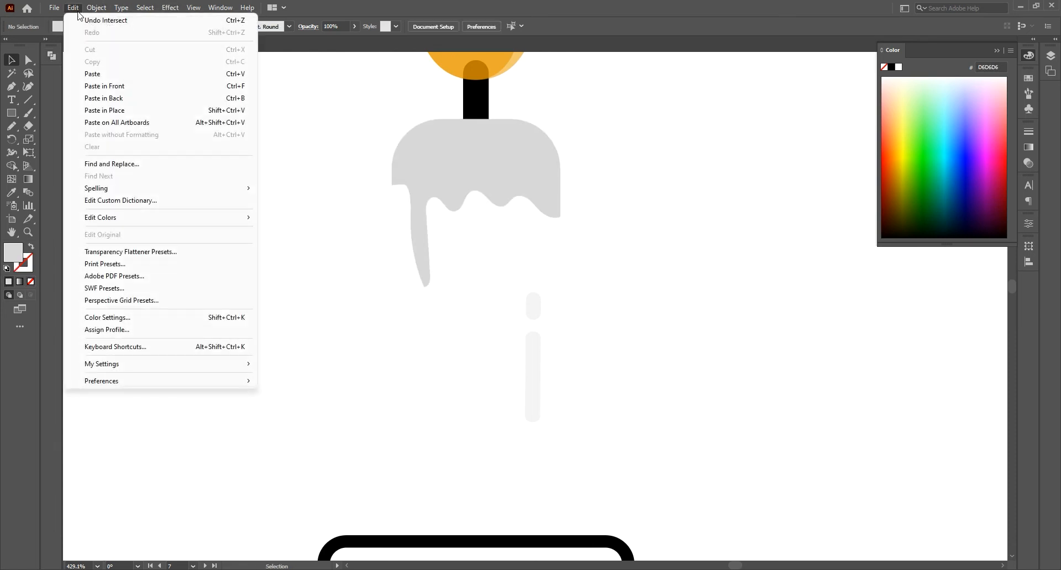
click(104, 111)
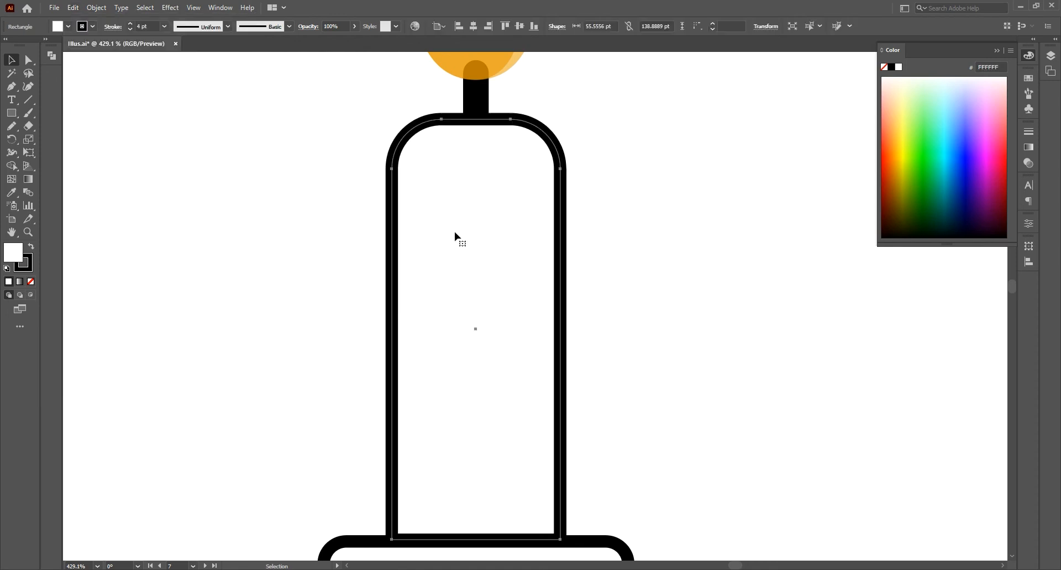
drag(368, 177, 429, 213)
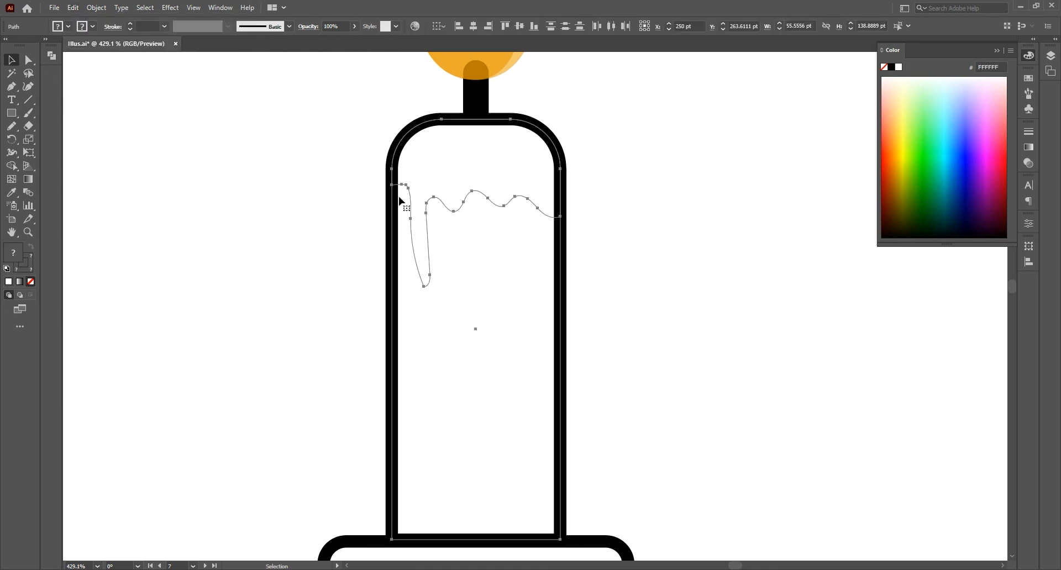
shift+click(396, 295)
right_click(422, 175)
mouse_move(516, 382)
click(586, 382)
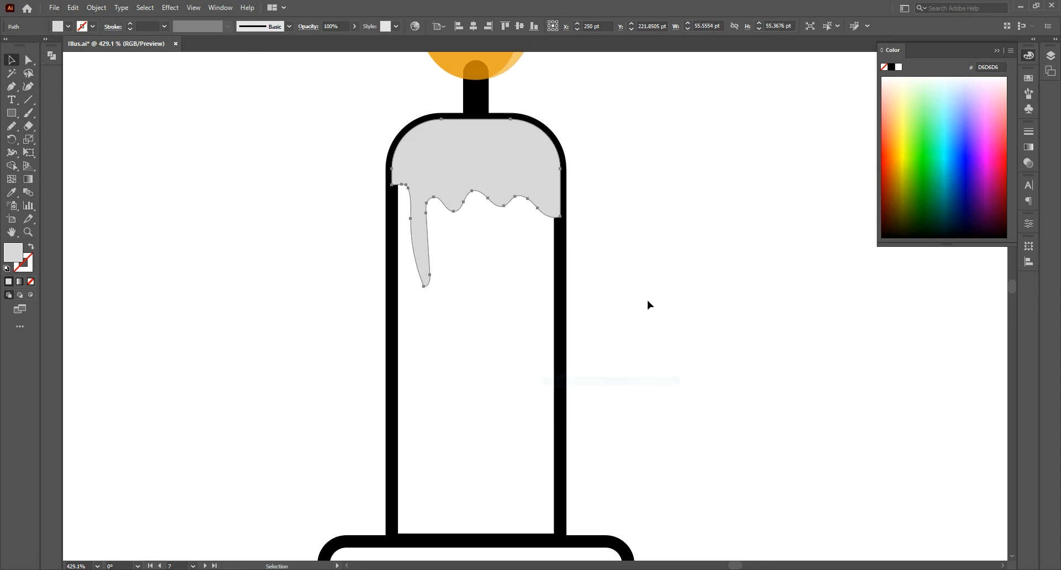
click(607, 228)
Align the strokes of the candle body and the base to the outside of their paths
drag(551, 257, 553, 260)
key(ctrl+0)
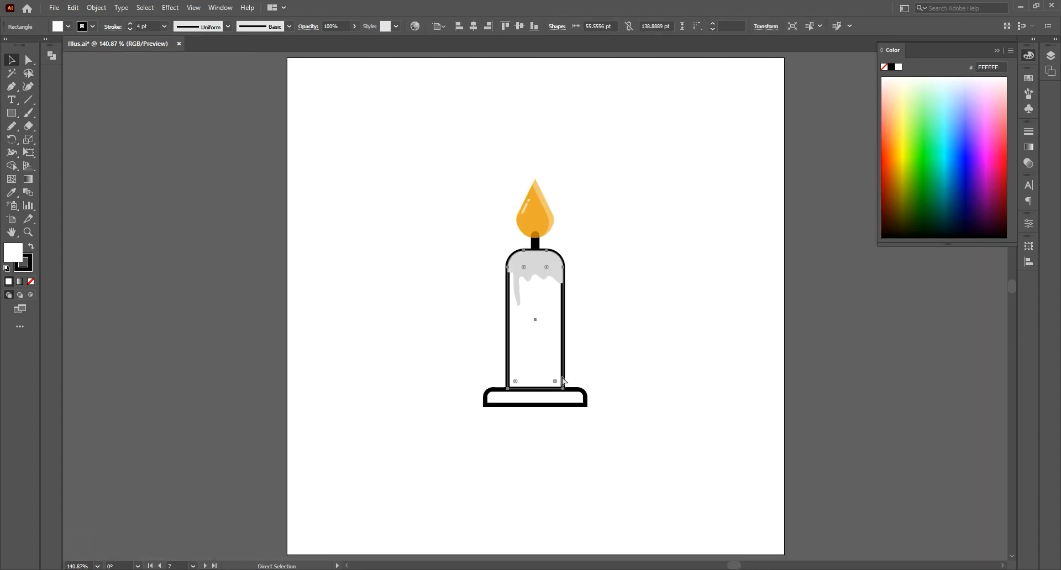
shift+click(553, 405)
click(113, 26)
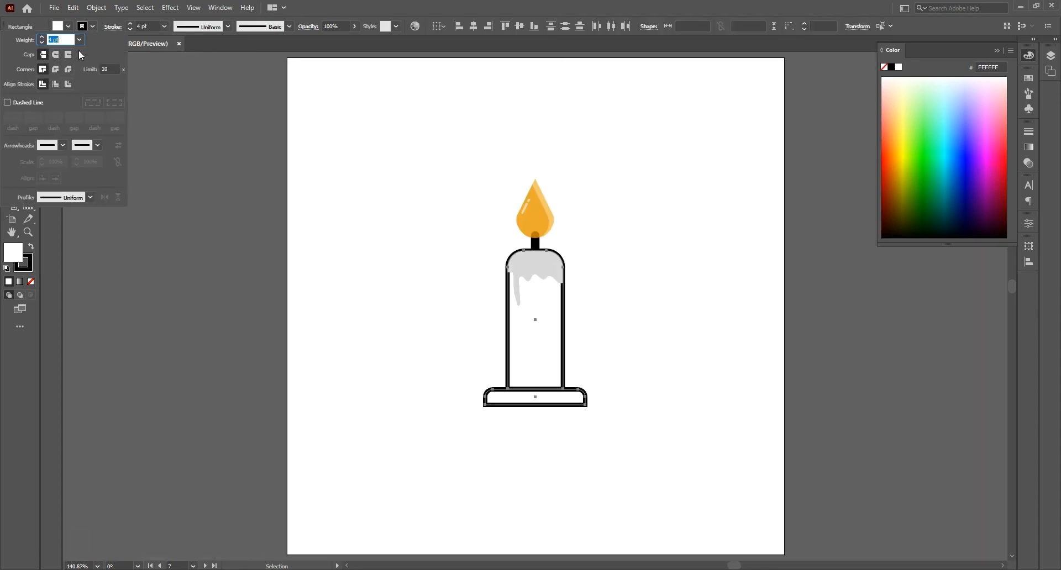
click(68, 84)
click(615, 277)
Bring the highlight bars in front of the candle body and match their fill to the wax's grey D6D6D6
click(538, 275)
drag(583, 305, 552, 338)
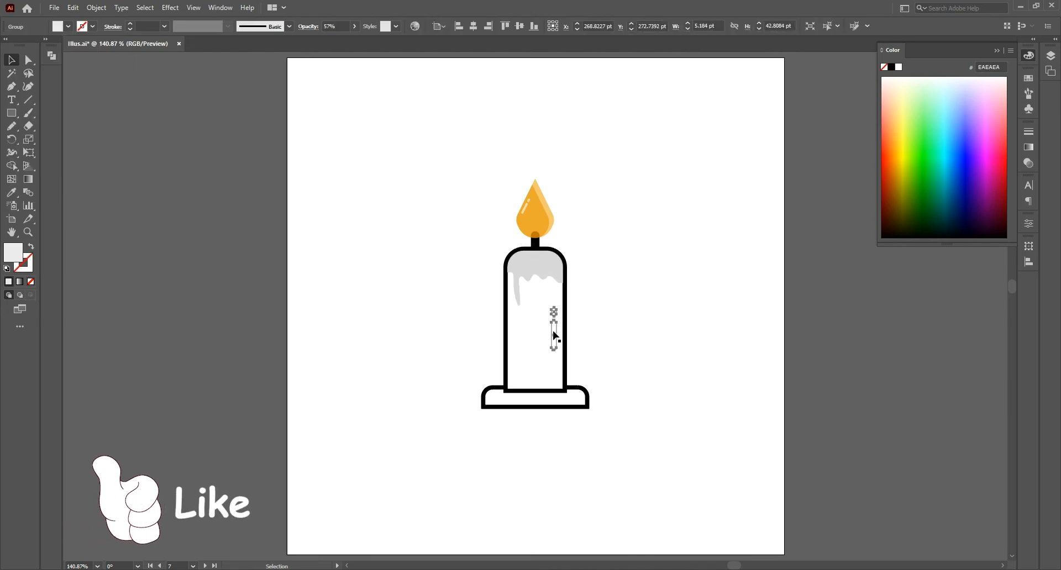
right_click(554, 332)
mouse_move(619, 472)
click(681, 479)
click(659, 375)
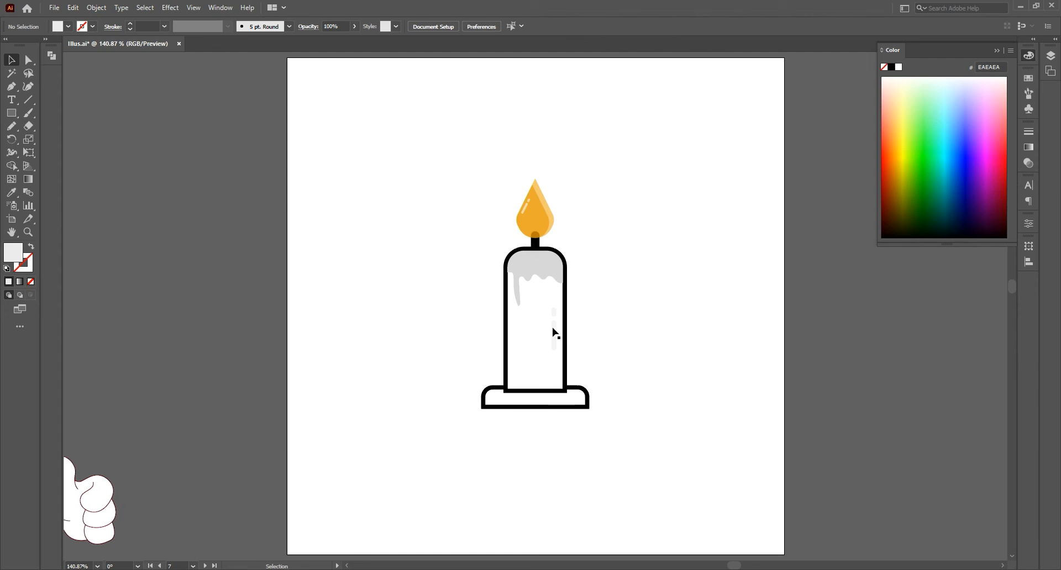
click(552, 331)
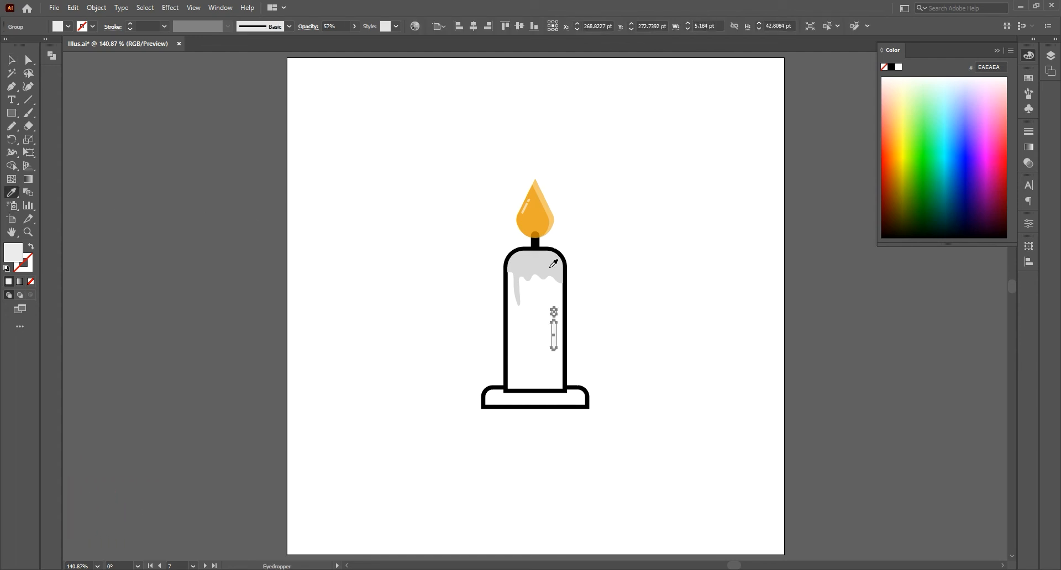
click(329, 252)
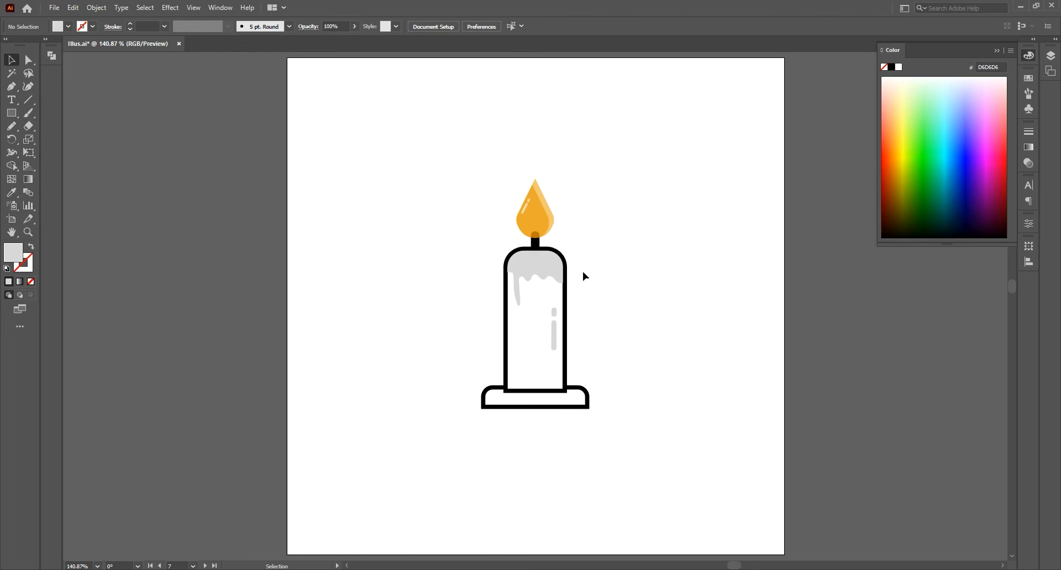
Bring the candle's base in front of the body
right_click(585, 402)
mouse_move(649, 346)
click(720, 346)
click(719, 347)
Draw a circle about 131 pt across around the flame, with no outline and a DDDDDD fill
drag(12, 113, 45, 139)
drag(476, 158, 607, 288)
click(24, 263)
click(31, 282)
click(11, 60)
drag(540, 211, 535, 206)
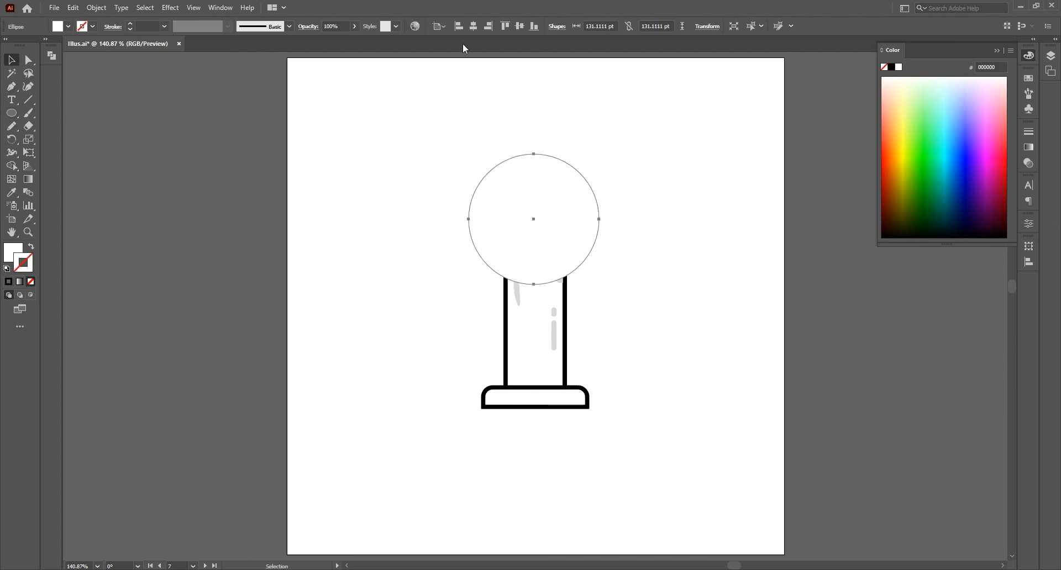
double_click(13, 253)
text(DDDDDD)
click(799, 113)
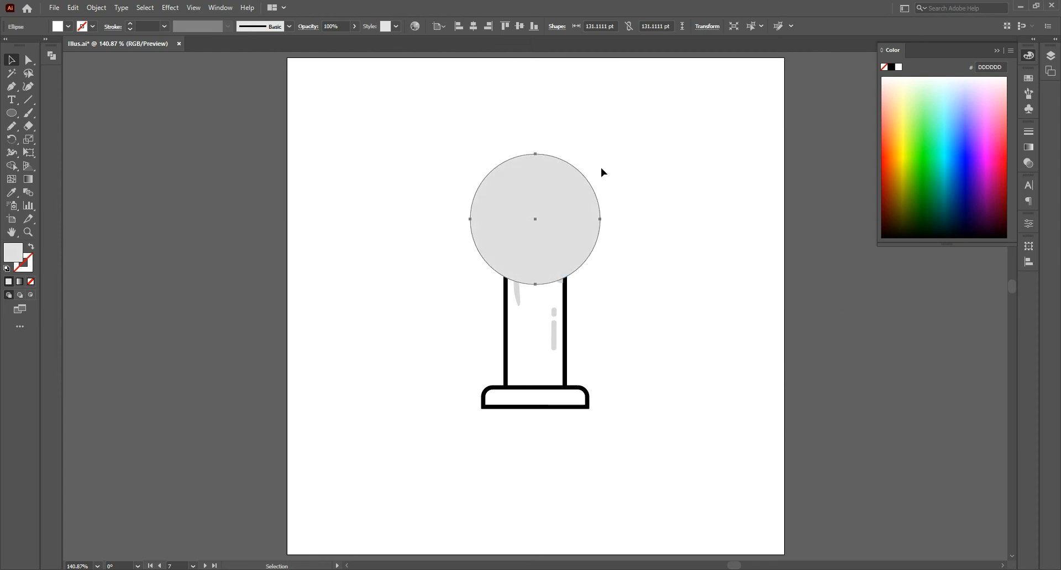
Make two larger concentric copies of the grey circle, the largest about 316 pt across
click(73, 8)
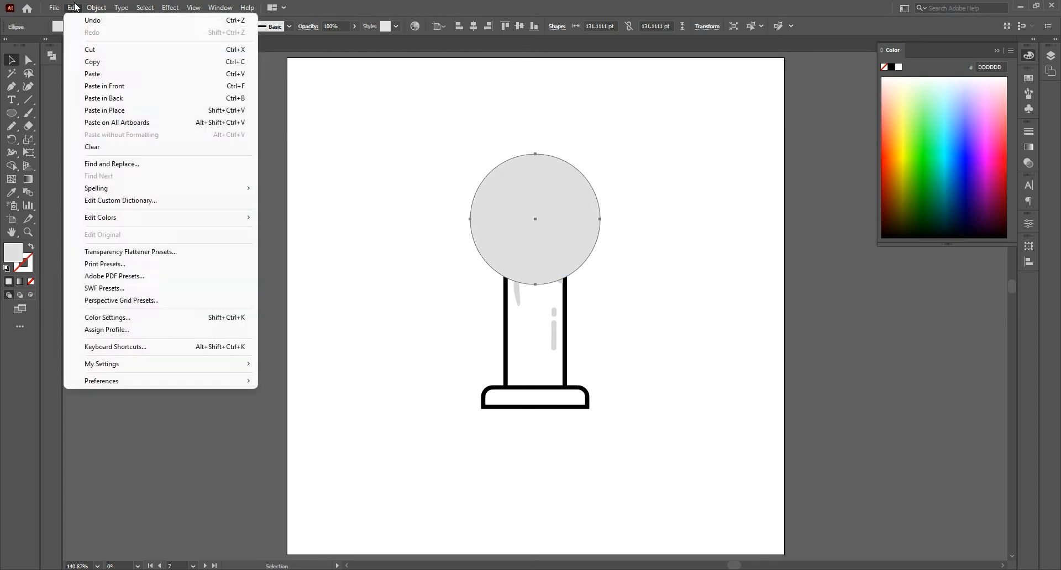
key(e)
drag(601, 284, 642, 326)
click(74, 7)
click(91, 62)
click(73, 8)
click(113, 110)
drag(643, 327, 696, 373)
Move the whole candle together with its three circles down on the artboard
key(v)
drag(343, 108, 692, 440)
drag(574, 225, 579, 279)
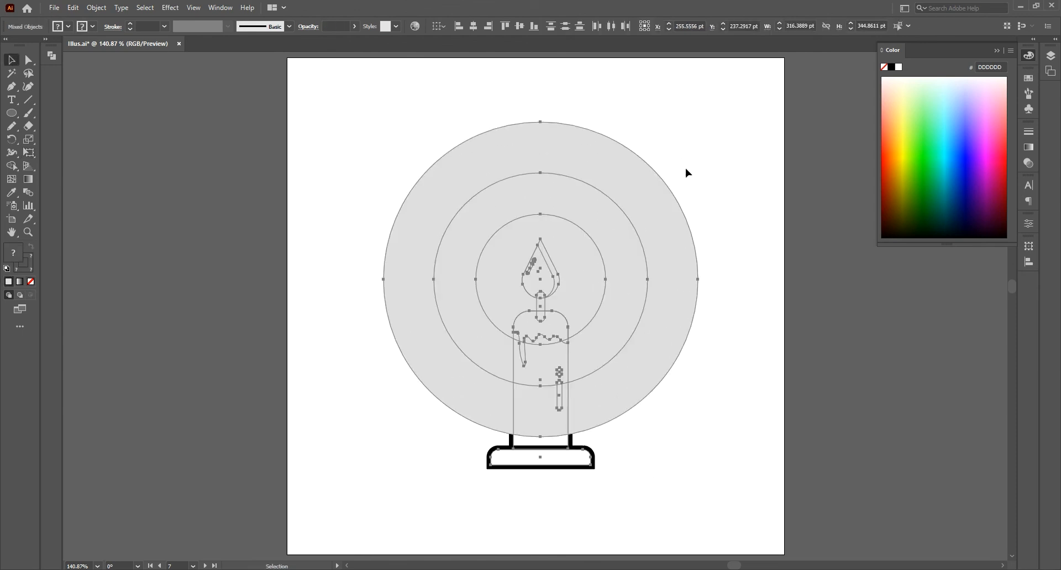
click(686, 174)
Set the three circles' opacity to 32% and send them behind the candle
click(581, 249)
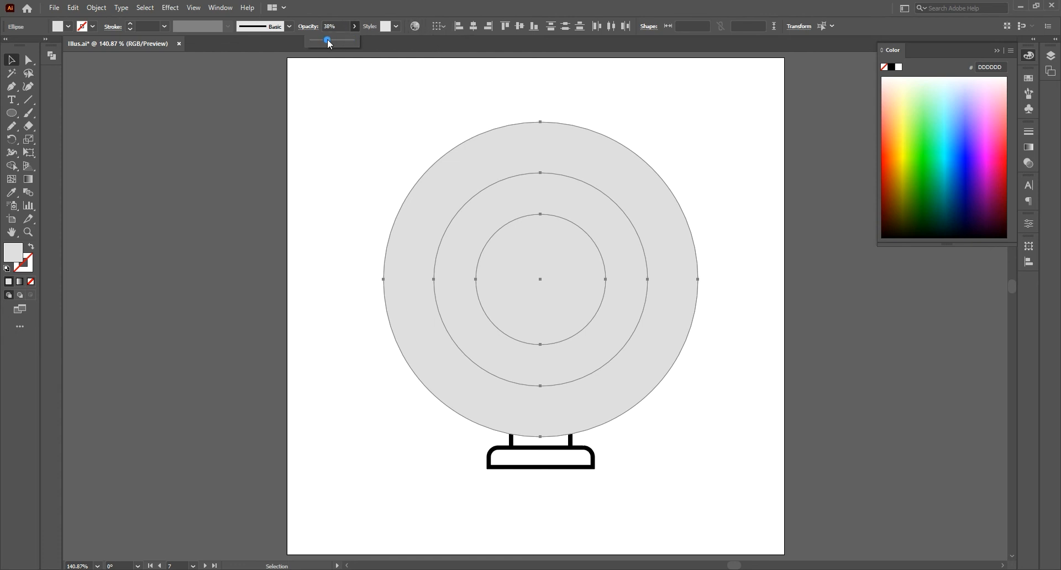
drag(328, 39, 327, 40)
right_click(574, 232)
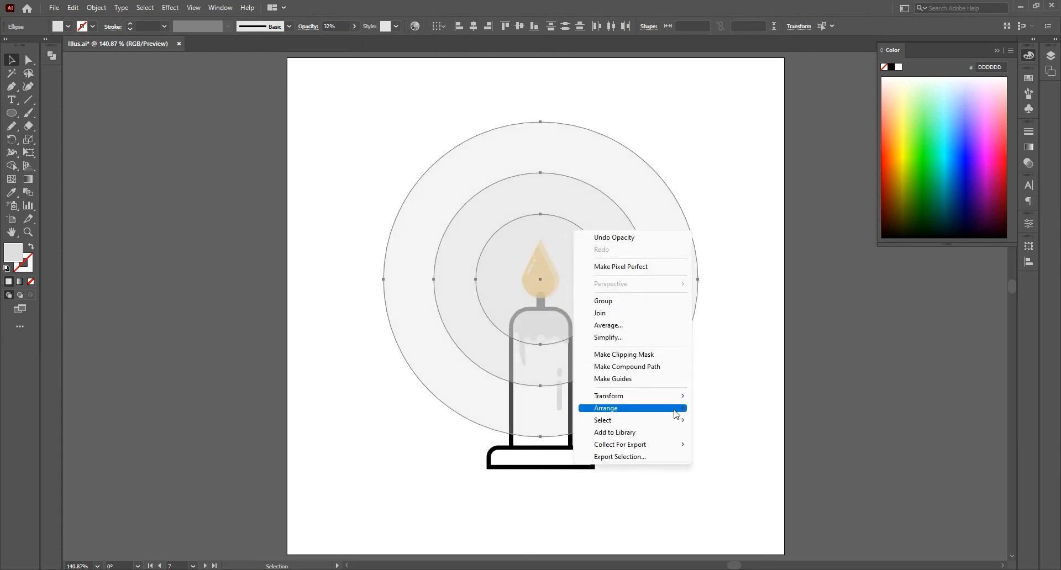
click(718, 445)
click(722, 371)
Draw a 500 pt wide rectangle covering the artboard and fill it with orange F27900
click(11, 113)
click(55, 113)
drag(288, 57, 785, 554)
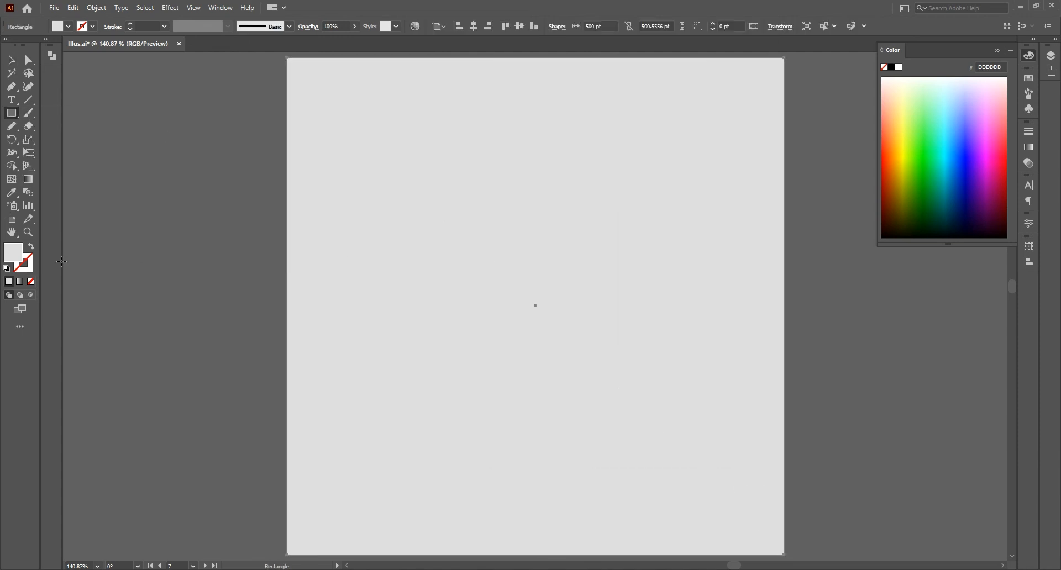
double_click(13, 253)
text(F27900)
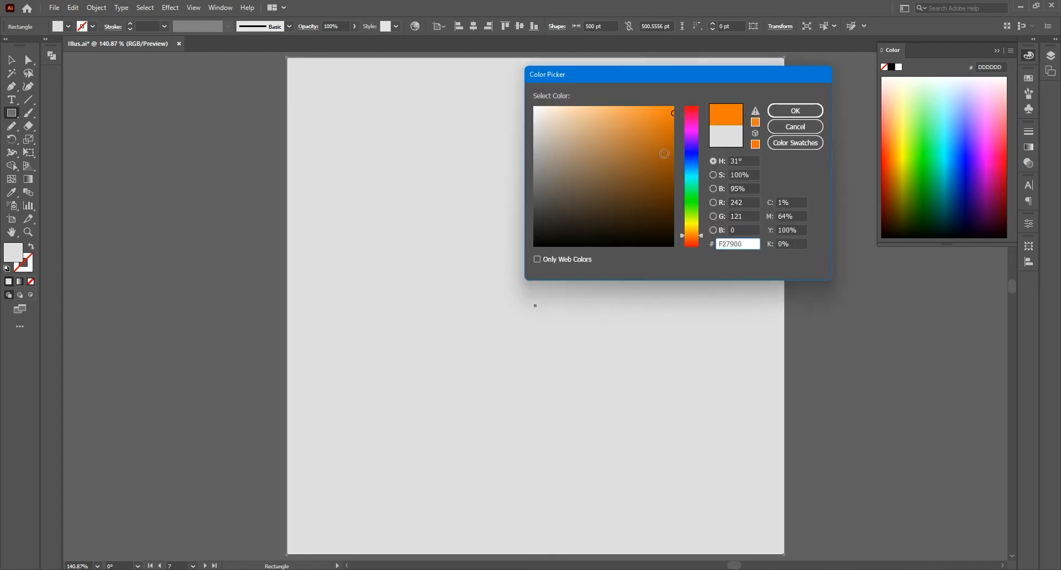
click(780, 111)
Send the orange rectangle behind all artwork as the background
click(13, 59)
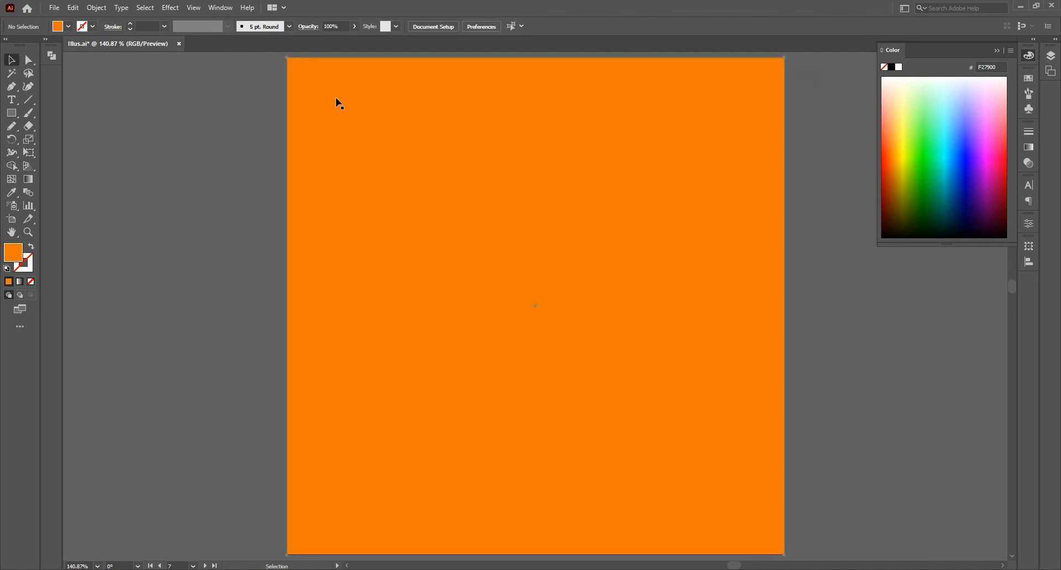
right_click(336, 98)
mouse_move(439, 305)
click(527, 342)
click(185, 227)
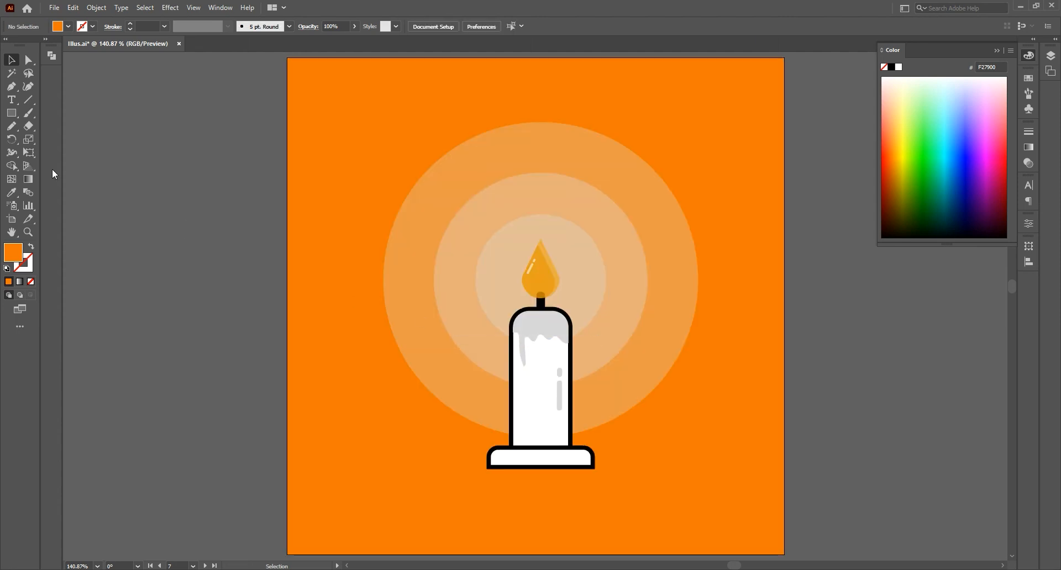
Draw a straight horizontal line about 253 pt long under the candle base and give it a black stroke with no fill
click(425, 471)
shift+click(677, 471)
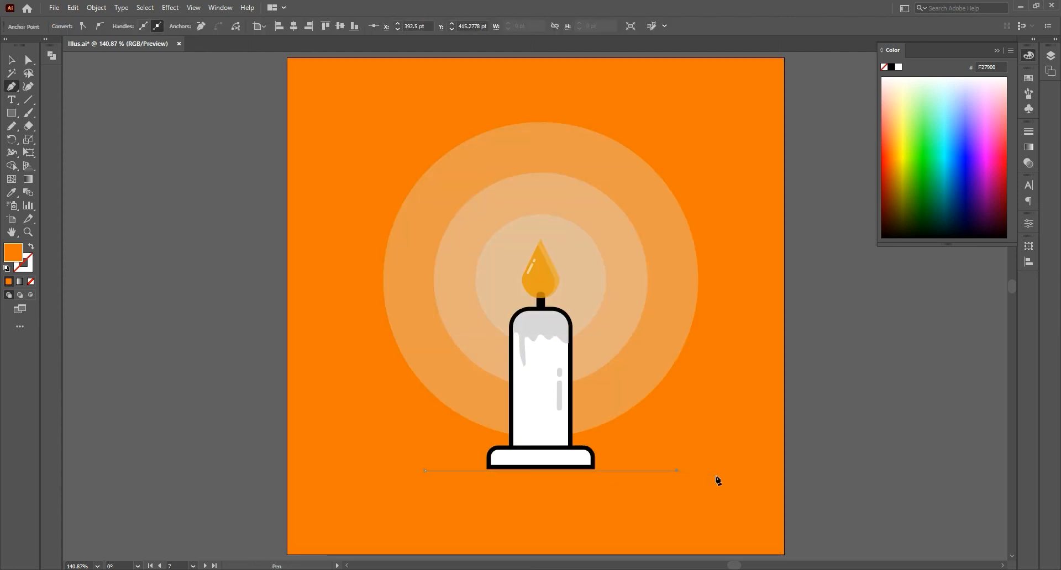
double_click(27, 264)
click(531, 244)
click(795, 110)
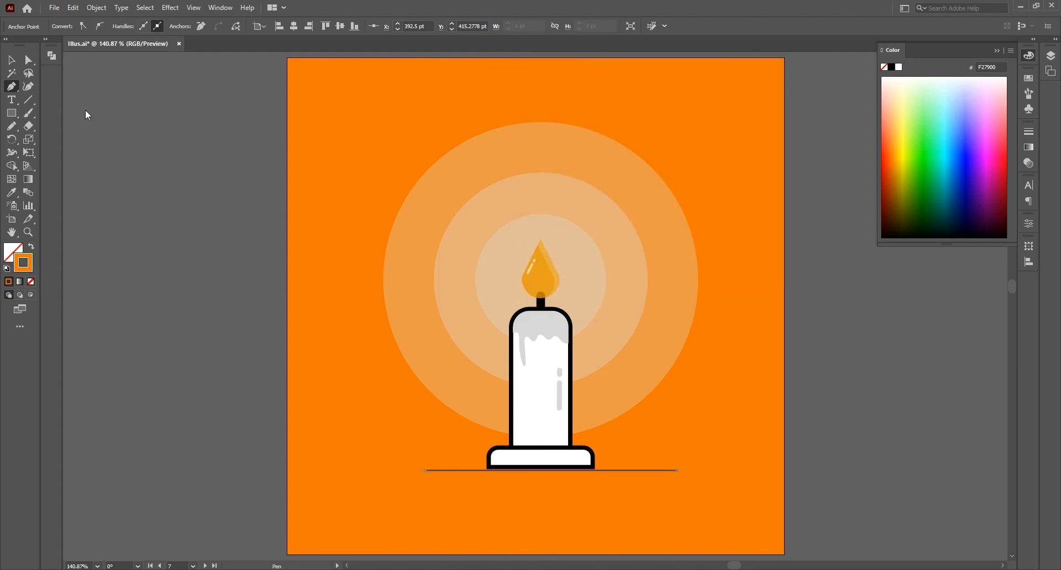
Set the ground line's stroke weight to 4 pt
click(10, 59)
click(99, 121)
click(448, 472)
text(4)
key(Return)
Make the ground line dashed with a pattern of 12 pt dash, 20 pt gap, 40 pt dash and 20 pt gap
click(113, 27)
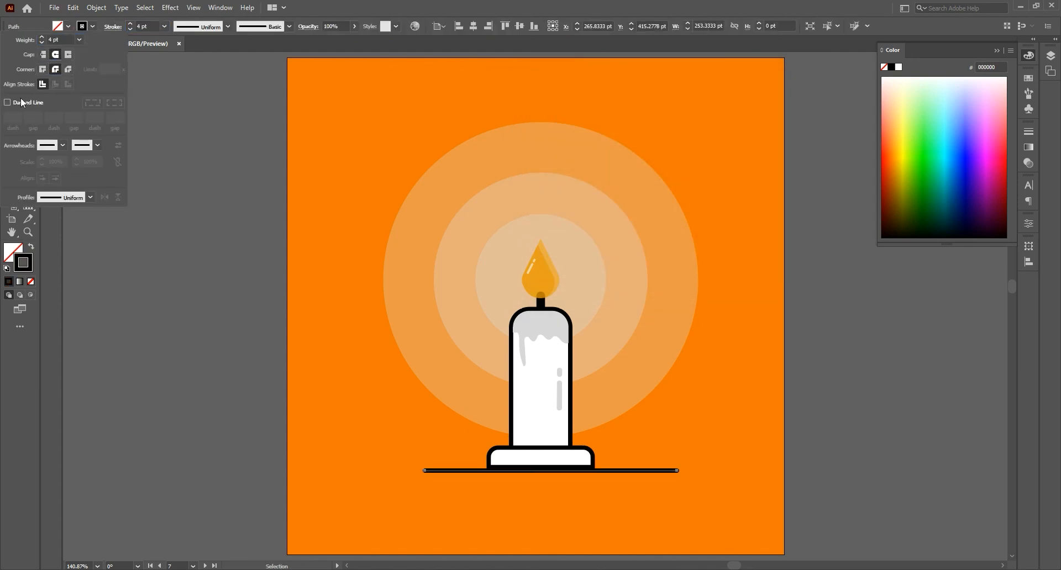
click(7, 102)
click(33, 117)
text(20)
key(Tab)
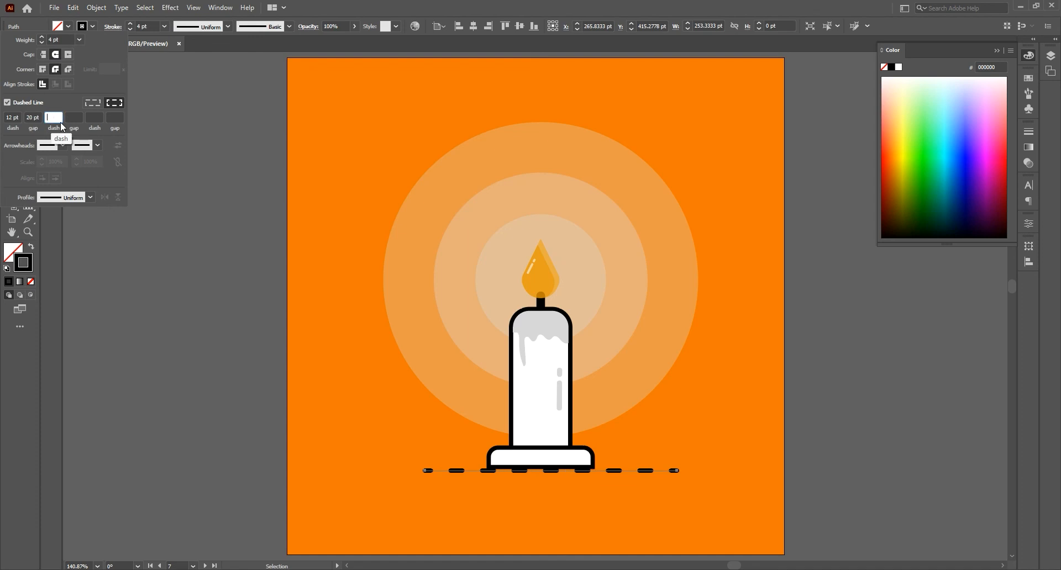
text(40)
key(Tab)
text(20)
key(Tab)
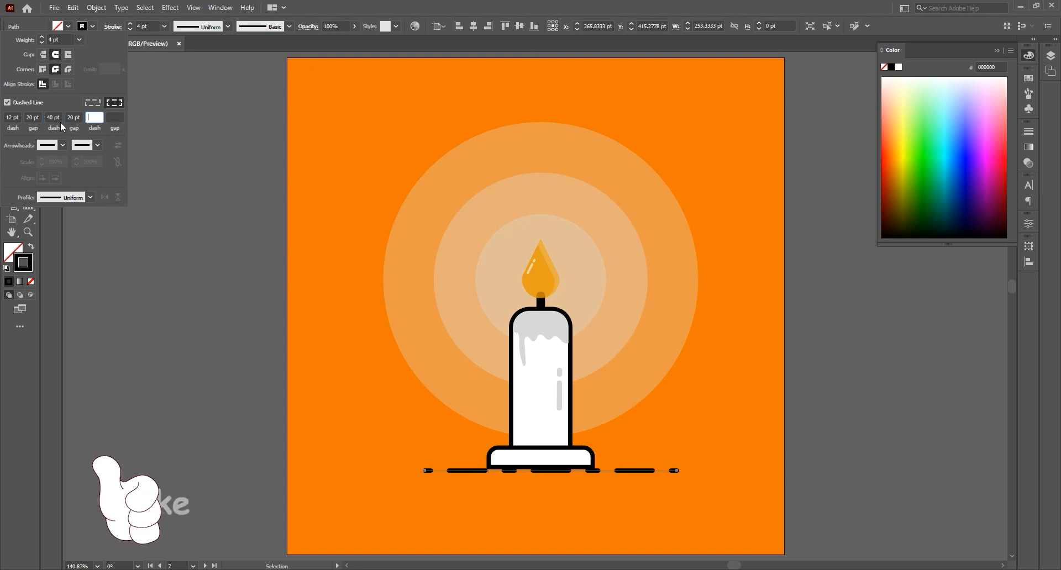
Stretch the dashed ground line from its centre to about 371 pt wide
key(Escape)
key(e)
drag(425, 471, 350, 472)
key(v)
click(279, 254)
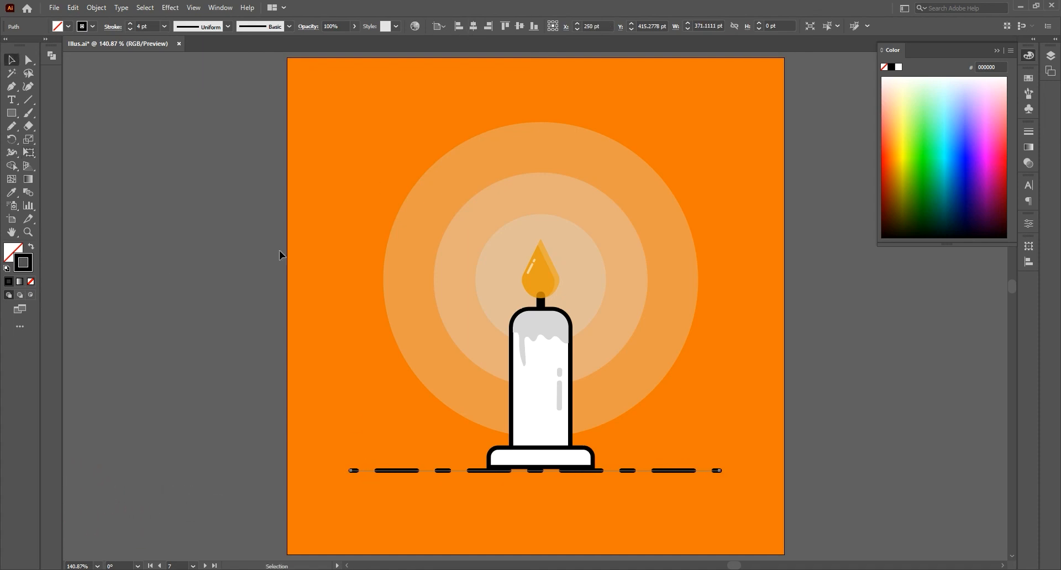
Move the dashed line up 3 pt to align with the candle base's bottom edge and set its stroke weight to 3 pt
click(631, 474)
key(Up)
click(604, 472)
key(Up)
key(Up)
key(Up)
key(Up)
key(Down)
click(129, 29)
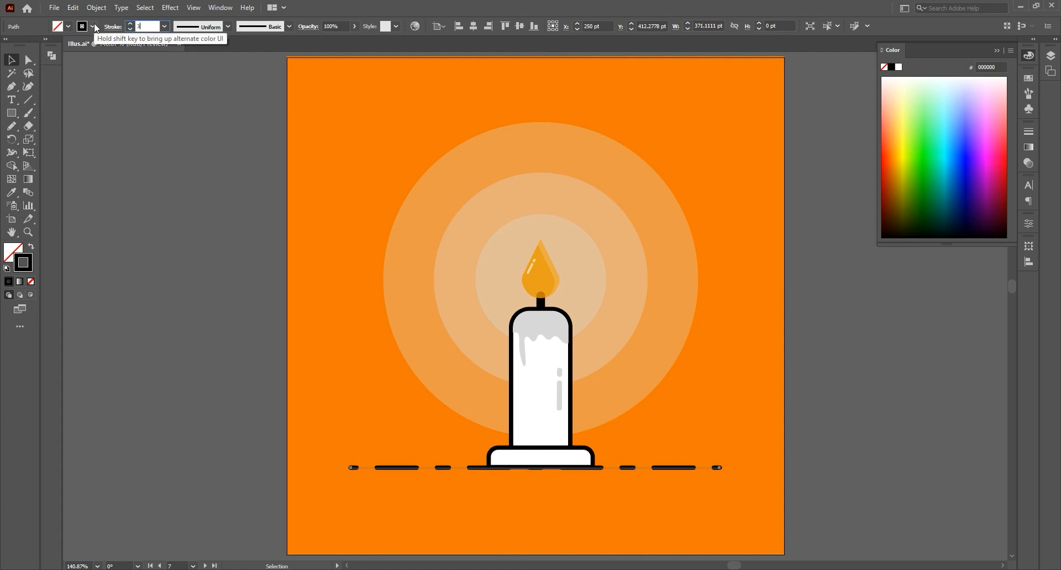
Draw a five-pointed star about 68 pt wide beside the artboard and fill it with white FFFFFF, without a stroke
drag(11, 113, 60, 166)
drag(190, 194, 214, 223)
click(30, 282)
click(12, 252)
click(8, 282)
double_click(12, 251)
click(536, 119)
click(796, 109)
click(11, 59)
Duplicate the white star several times and scale the copy at the circles' upper right down to about 42 pt wide
drag(190, 198, 278, 248)
drag(278, 249, 442, 122)
key(e)
drag(575, 139, 655, 164)
key(v)
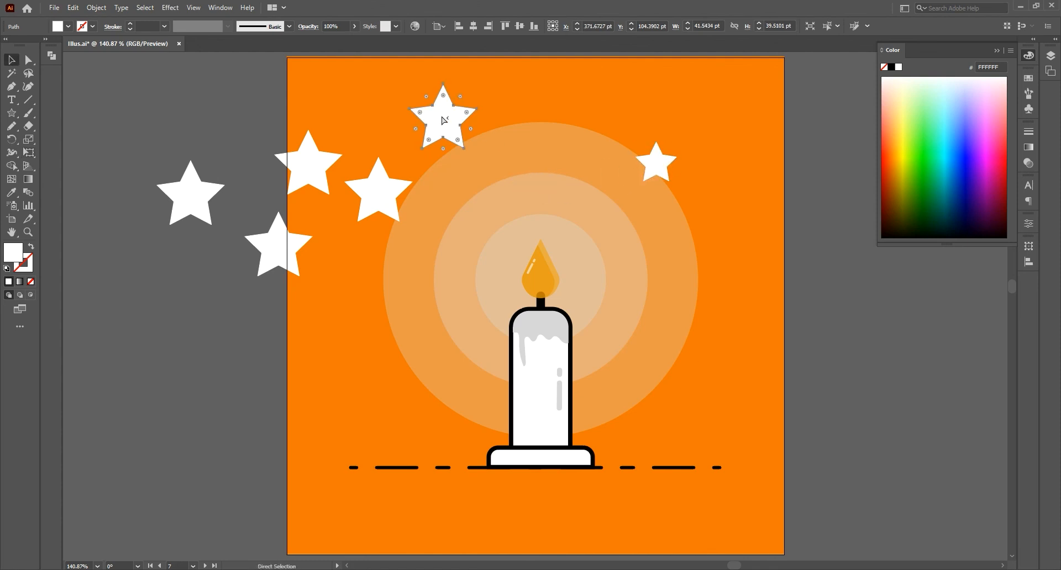
Shrink the star at the circles' upper left to about 26 pt wide and place another, much smaller star just above the flame
key(e)
drag(410, 84, 434, 114)
key(v)
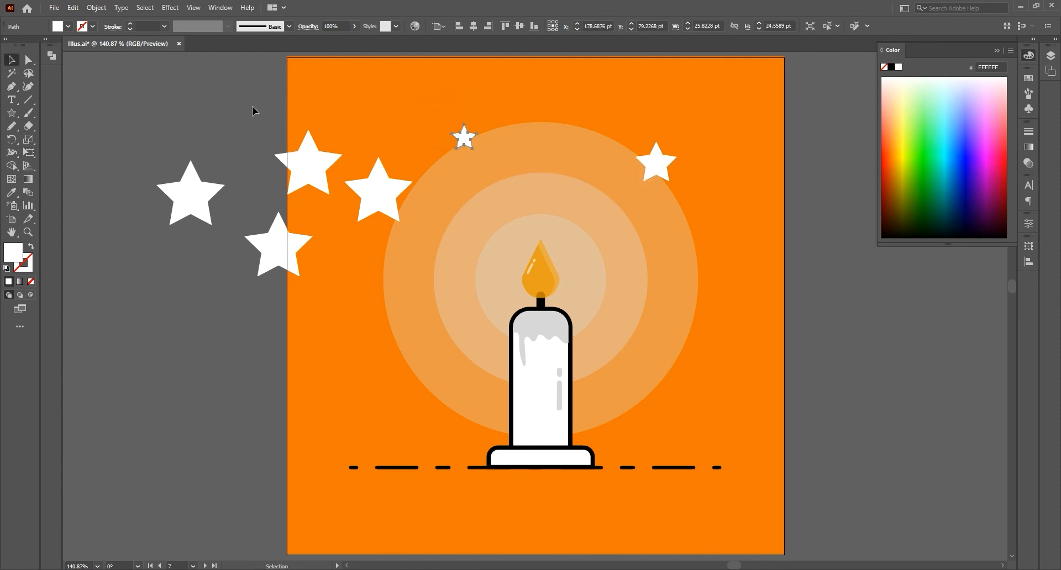
drag(305, 159, 543, 214)
key(e)
key(v)
Scale down the three remaining large stars on the left side of the illustration
click(378, 191)
key(e)
drag(346, 158, 366, 178)
ctrl+click(205, 194)
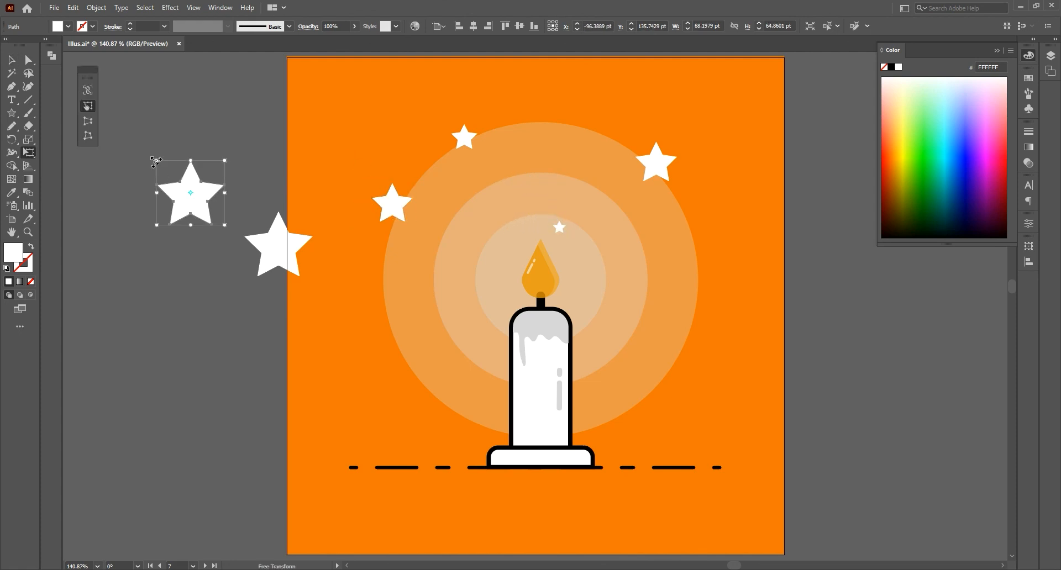
drag(157, 161, 183, 186)
ctrl+click(278, 241)
drag(245, 213, 280, 240)
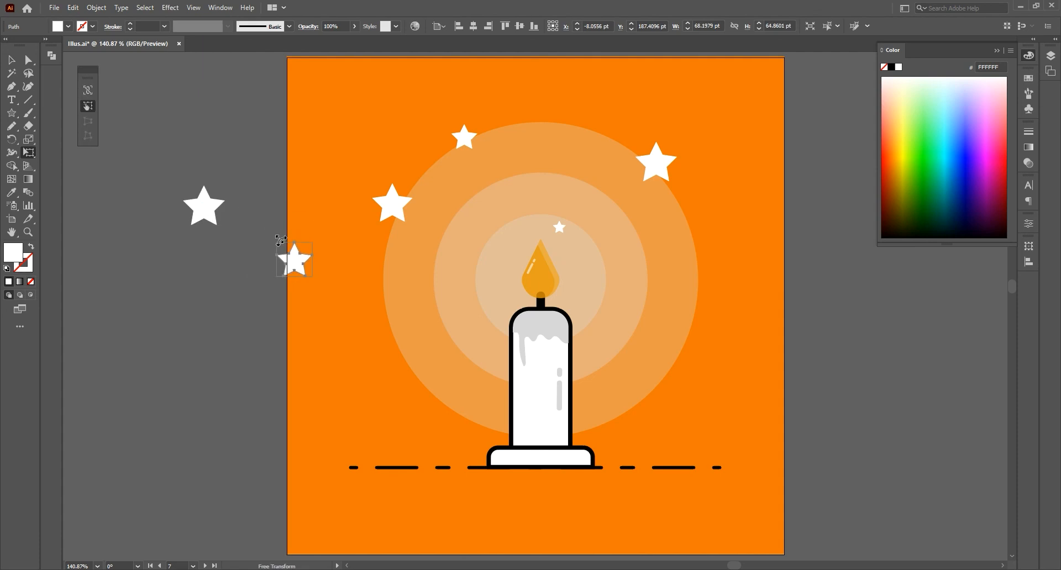
Adjust the star farthest outside the artboard and move both outer stars onto the orange background, left of the candle
key(v)
click(206, 209)
key(e)
drag(238, 176, 224, 162)
drag(211, 208, 378, 146)
drag(296, 266, 391, 272)
Reposition and rotate the other stars around the glow, with one above the flame and a small one right of the candle
drag(391, 203, 667, 238)
ctrl+click(661, 170)
drag(692, 203, 664, 233)
ctrl+click(559, 228)
drag(464, 137, 513, 146)
mouse_move(370, 152)
mouse_down()
mouse_move(362, 148)
mouse_move(382, 148)
mouse_up()
ctrl+click(401, 283)
drag(415, 266, 668, 330)
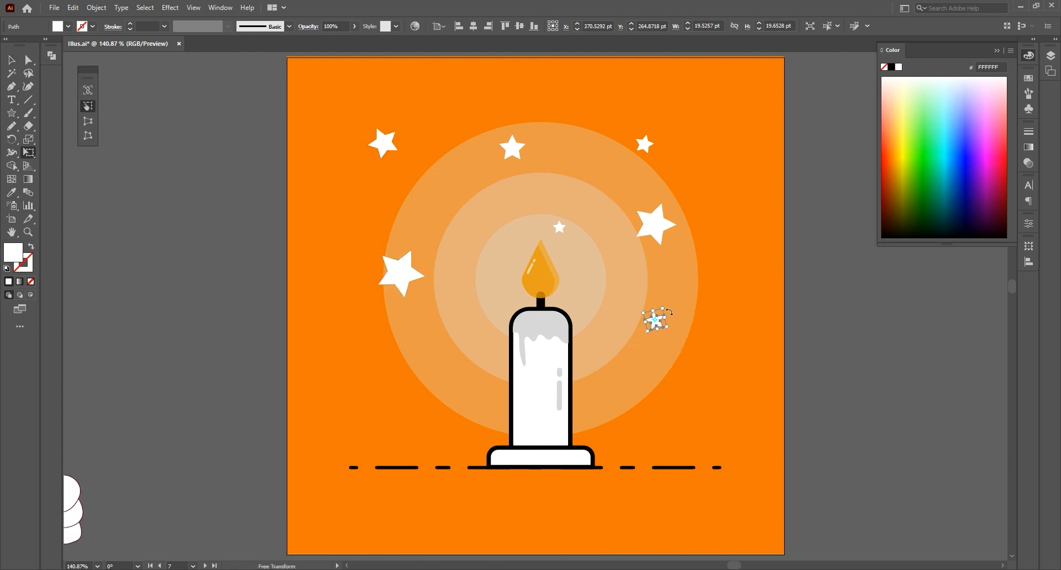
Set the opacity of all seven stars to 43%
click(12, 60)
click(152, 215)
click(651, 317)
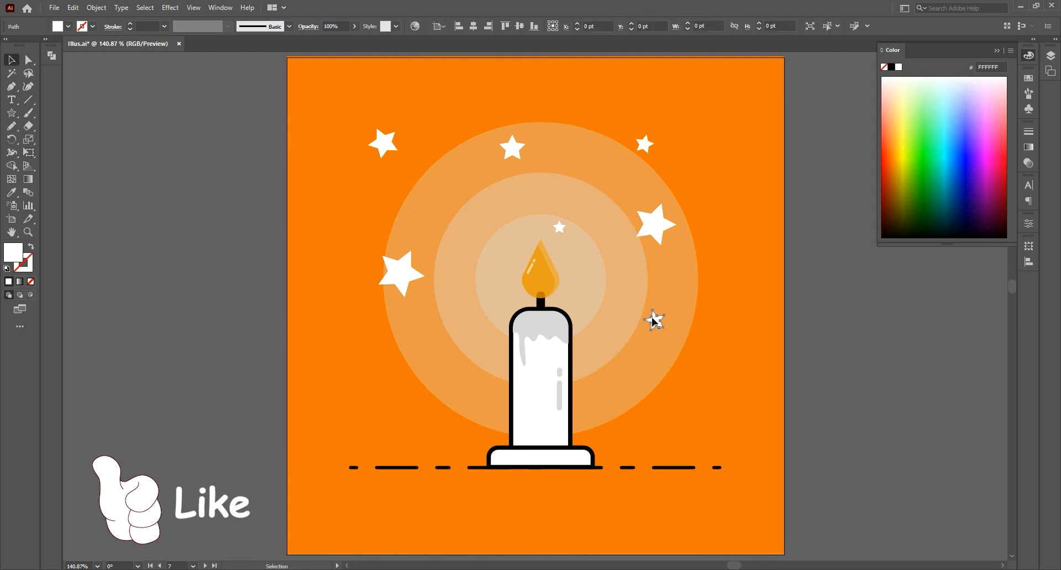
shift+click(558, 227)
shift+click(645, 231)
shift+click(645, 145)
shift+click(524, 154)
shift+click(382, 144)
shift+click(400, 268)
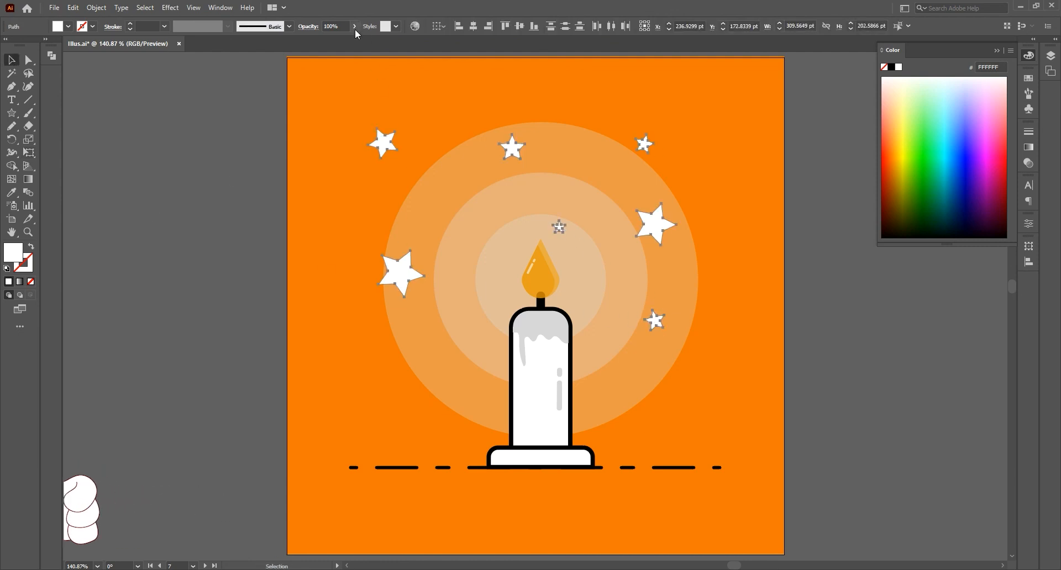
click(354, 26)
drag(355, 40, 329, 40)
click(258, 83)
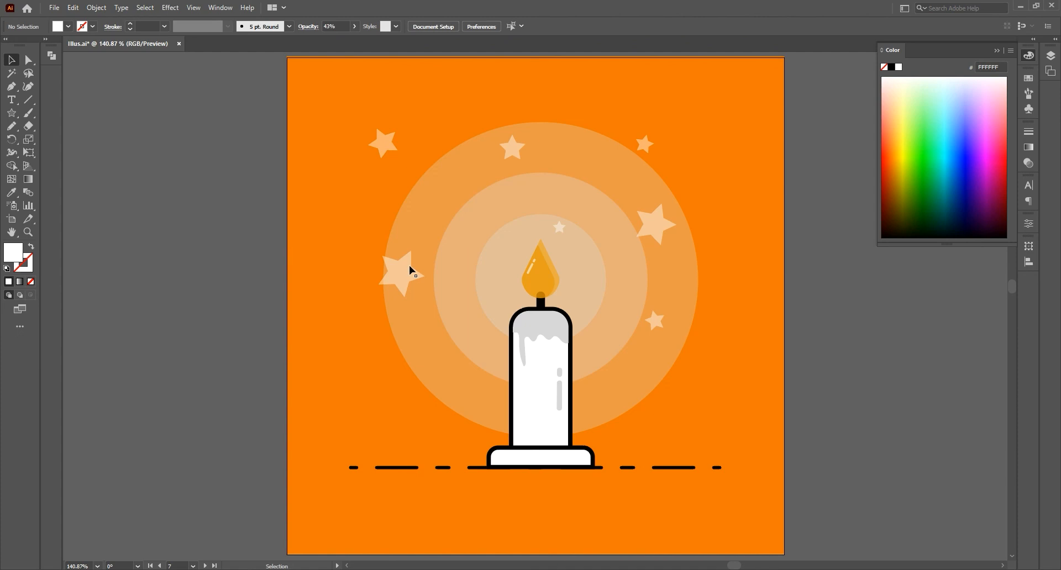